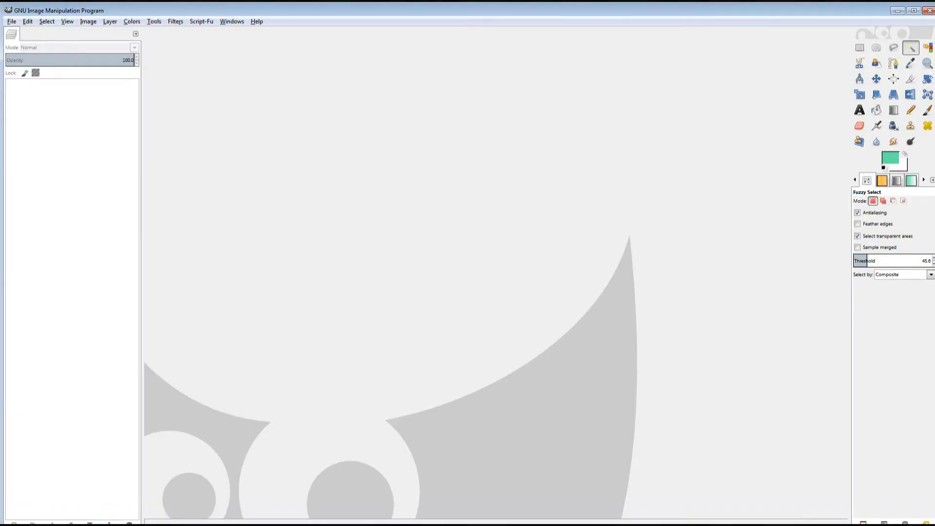
- Create a new blank image 851 pixels wide and 315 pixels high
left_click(11, 22)
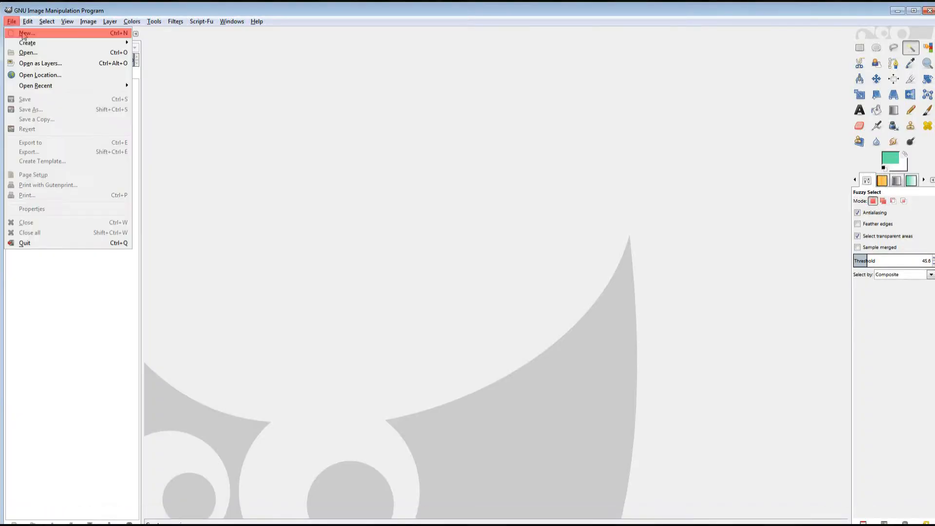
left_click(23, 34)
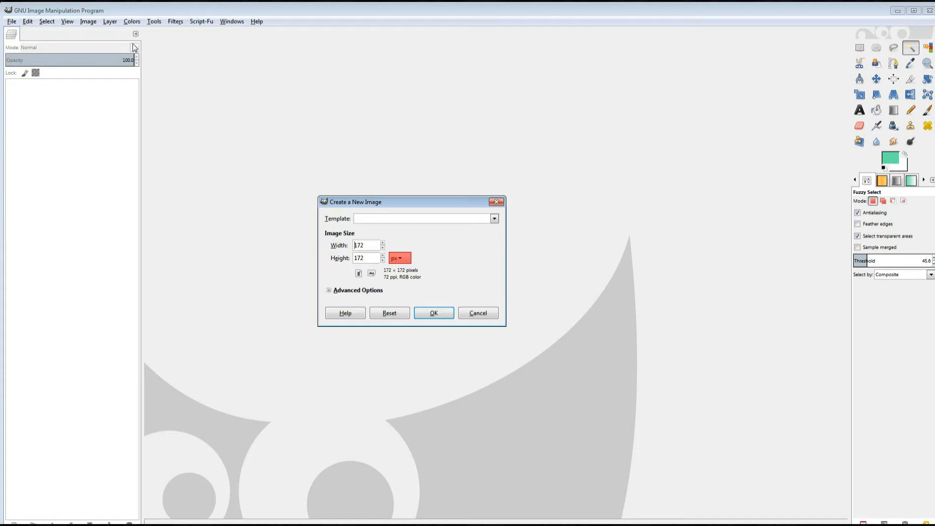
left_click(350, 246)
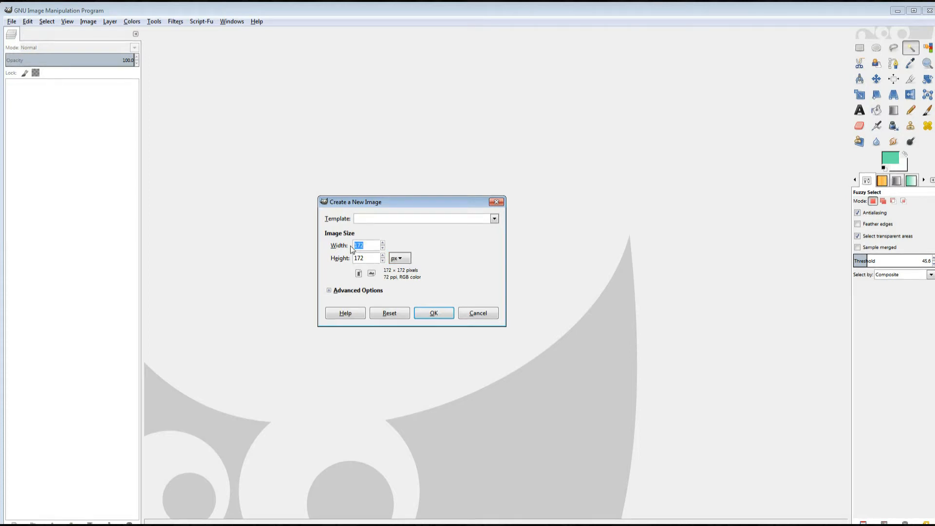
type("851")
left_click(355, 255)
type("315")
left_click(432, 314)
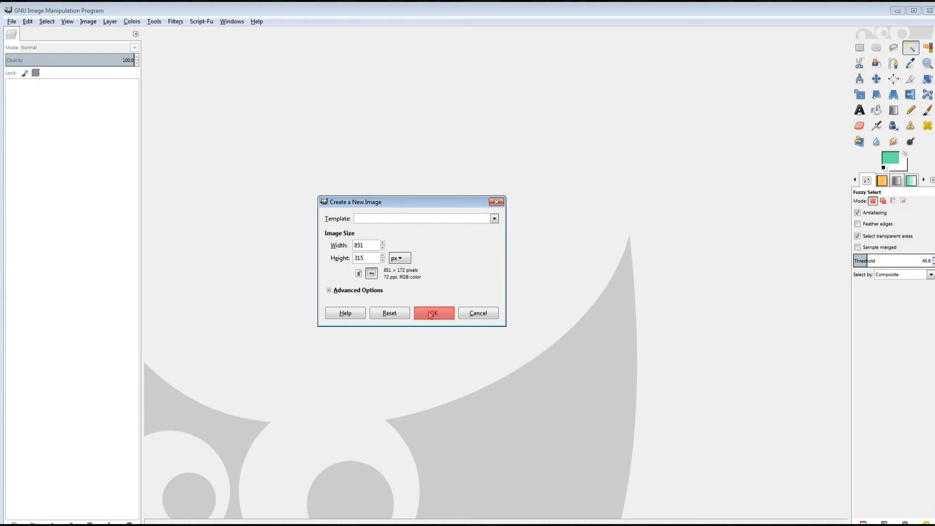
left_click(431, 314)
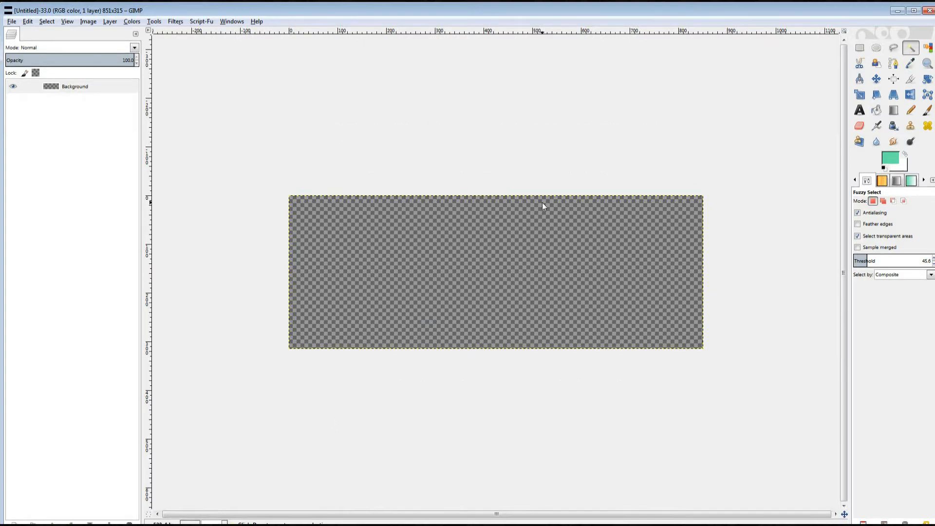
- Reset the foreground and background colours to the defaults and bucket-fill the whole image with black
left_click(884, 168)
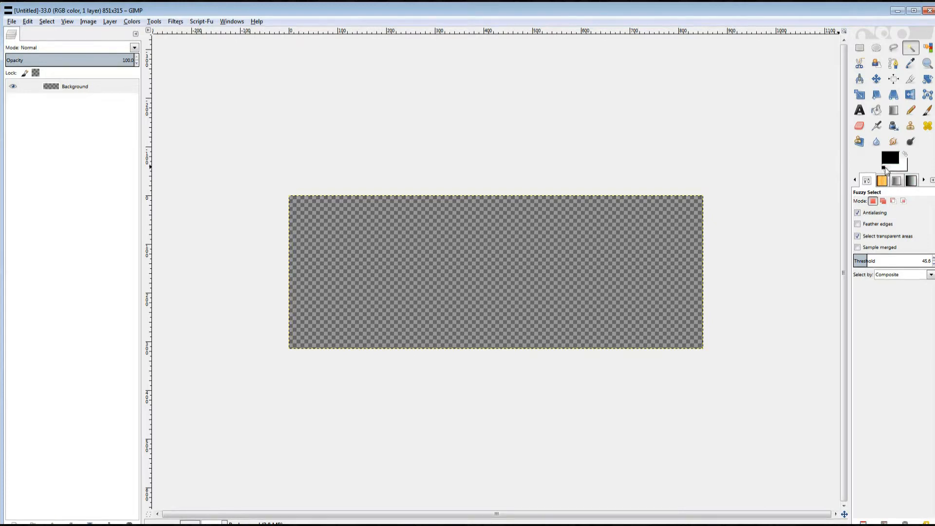
left_click(877, 111)
left_click(615, 274)
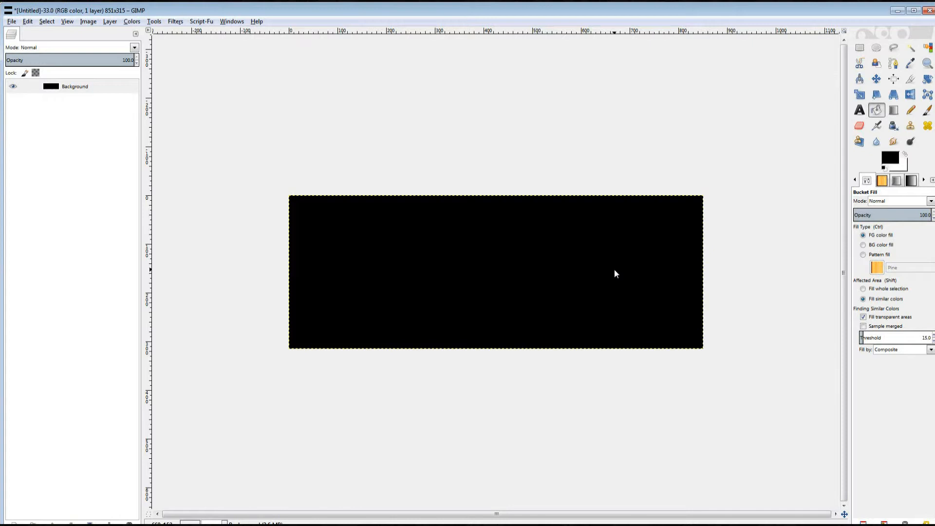
- Save the black image as 851x315.xcf and export it to the Black masks folder as 851x315.jpg at JPEG quality 100
left_click(12, 23)
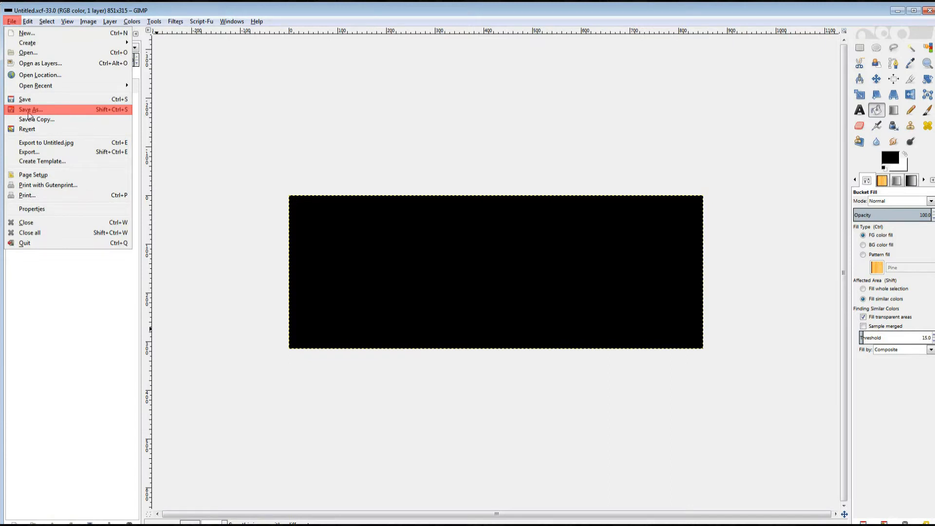
left_click(29, 111)
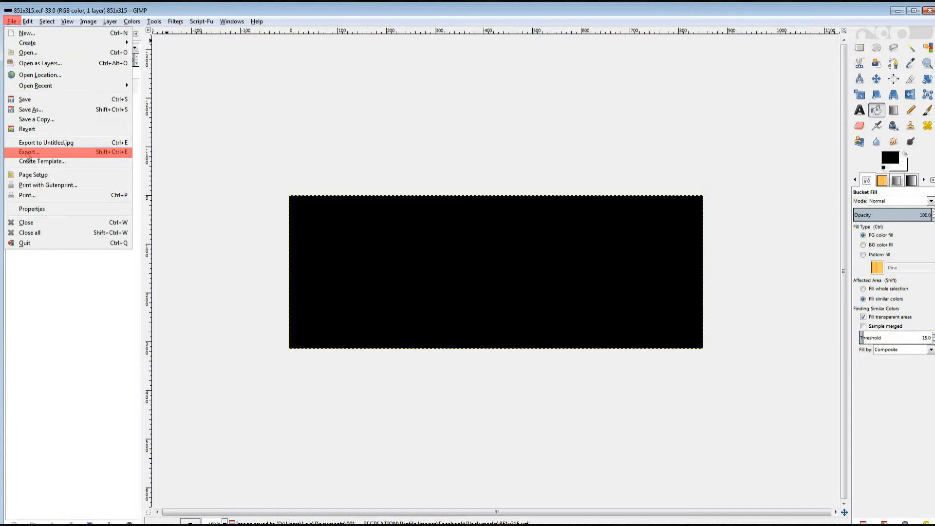
left_click(27, 154)
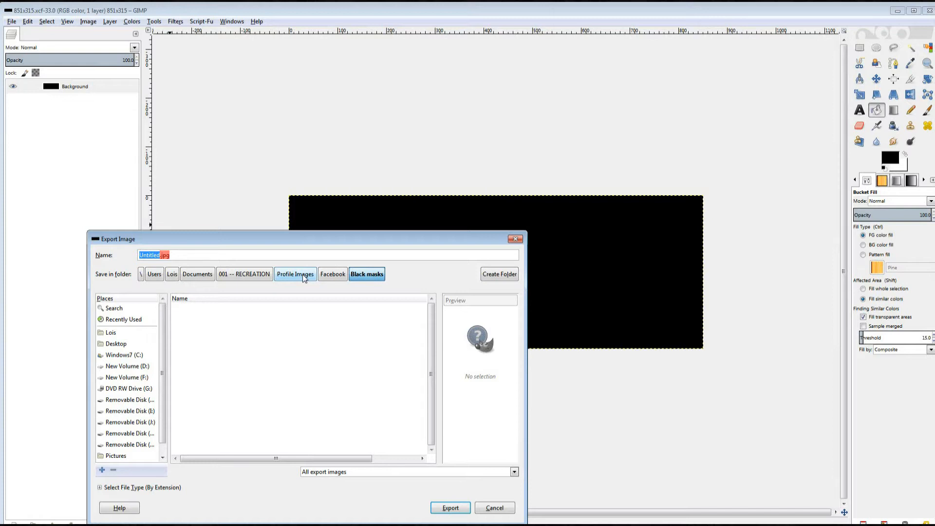
type("851")
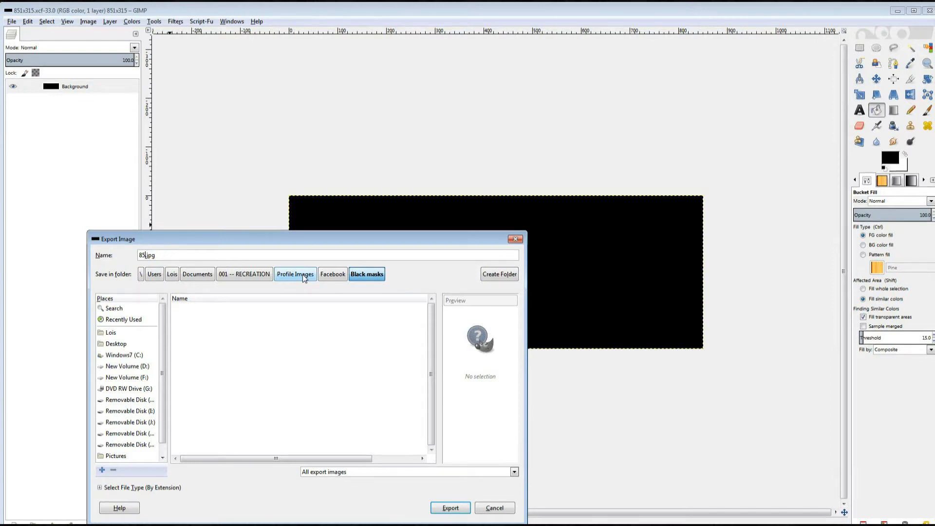
type("x315")
key("Return")
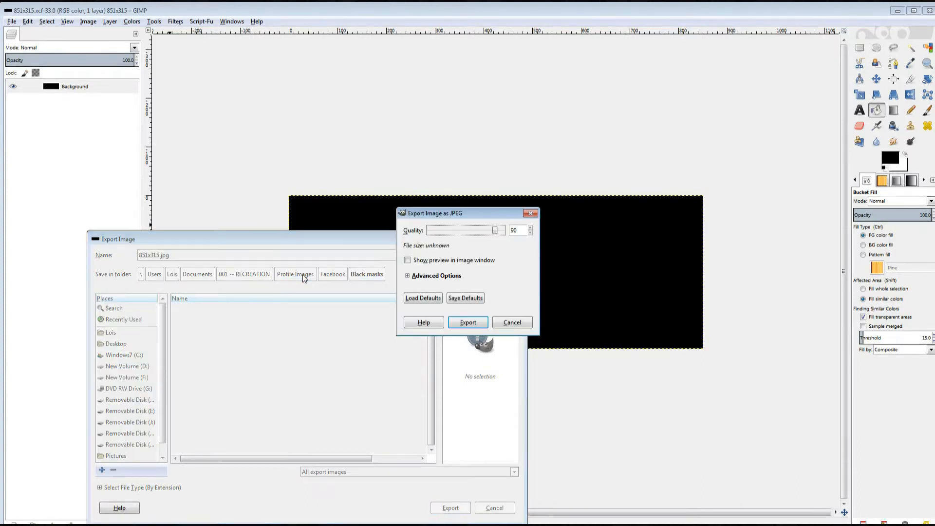
left_click_drag(499, 233, 510, 234)
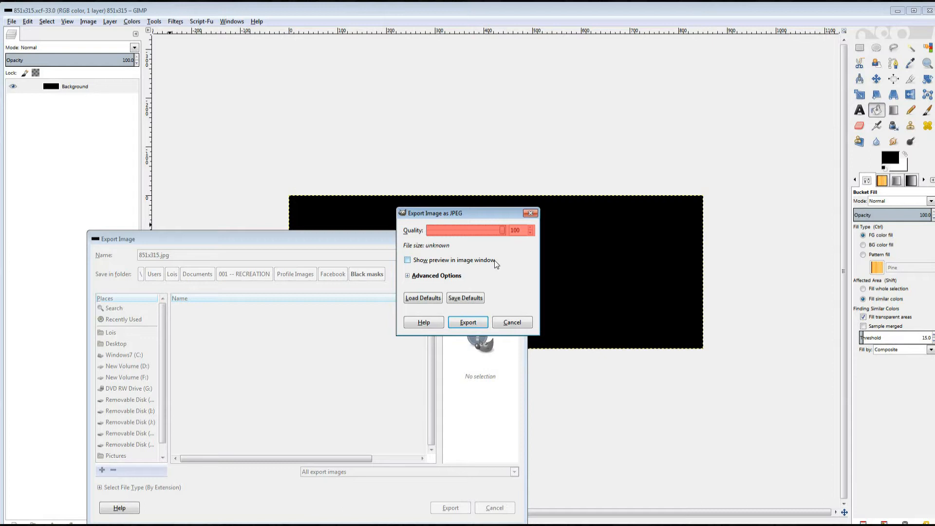
left_click(467, 324)
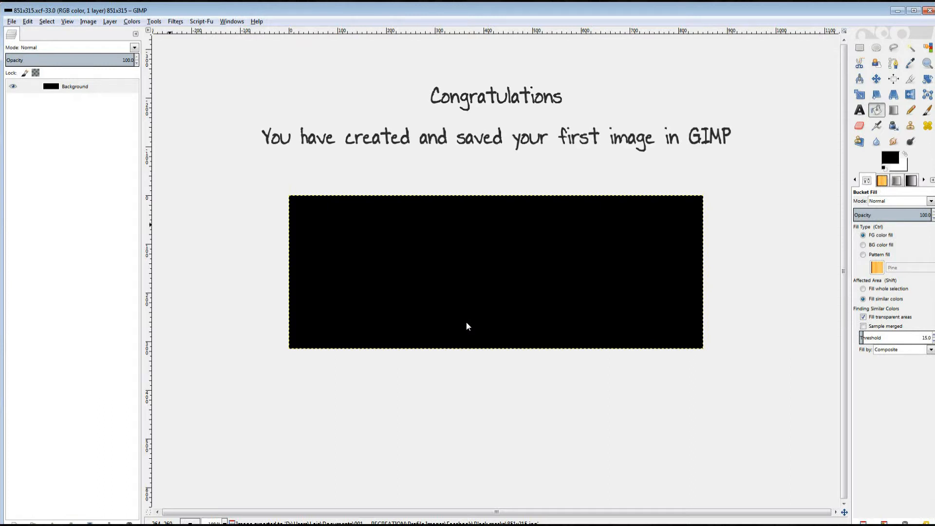
- Create a second new image of 180 by 180 pixels and fill it with black
left_click(12, 22)
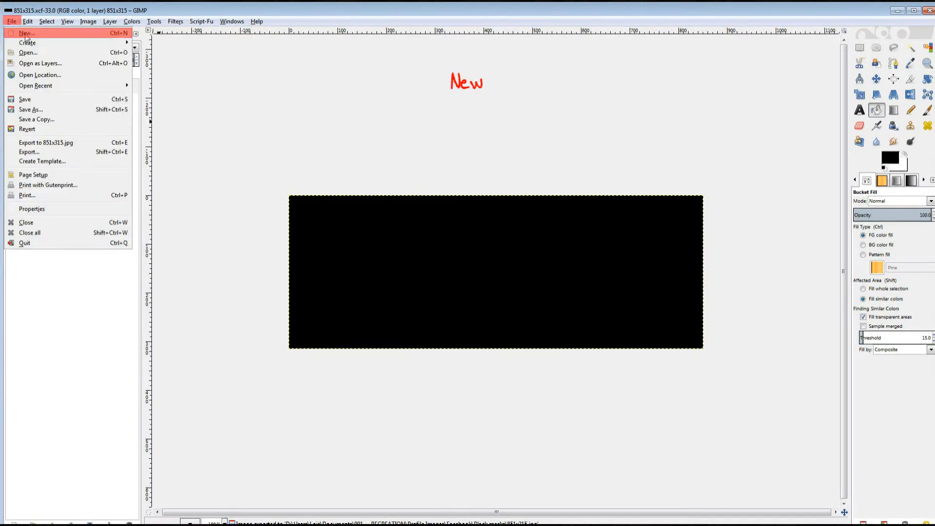
left_click(25, 34)
type("180")
key("Tab")
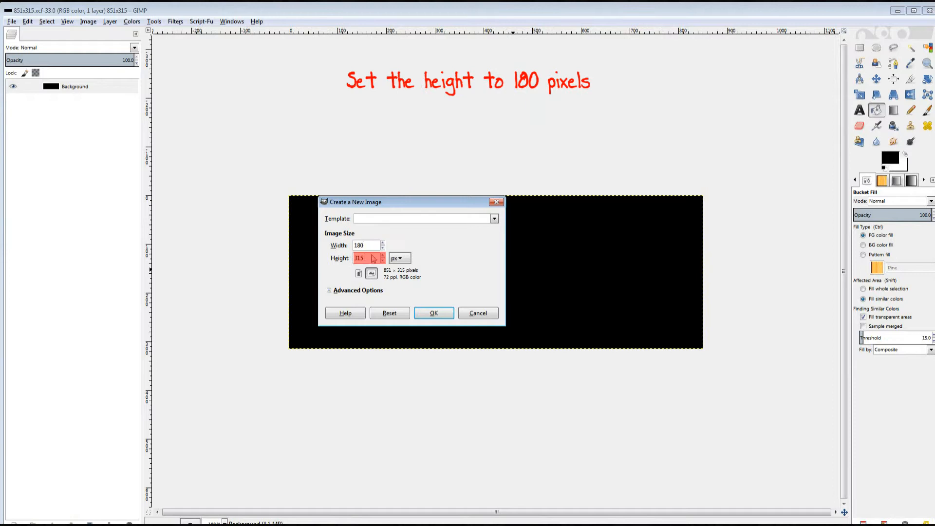
type("180")
left_click(437, 313)
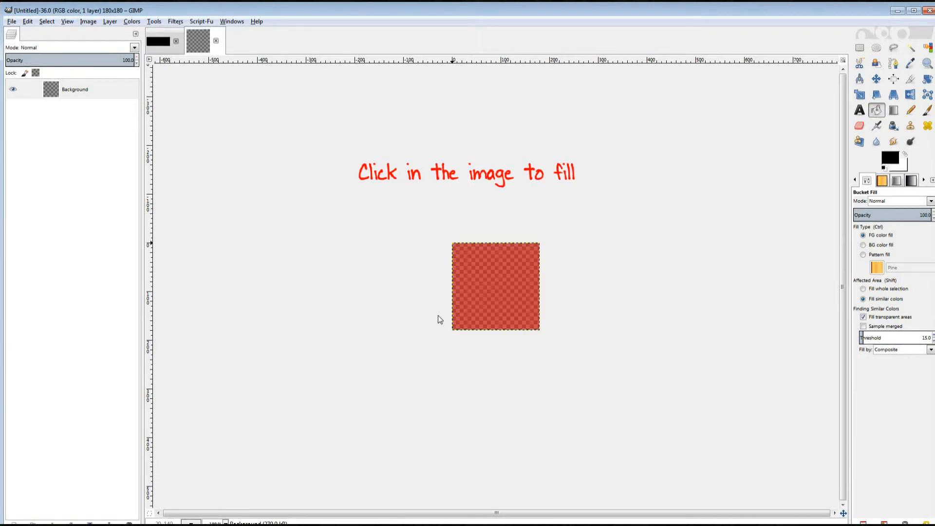
left_click(489, 283)
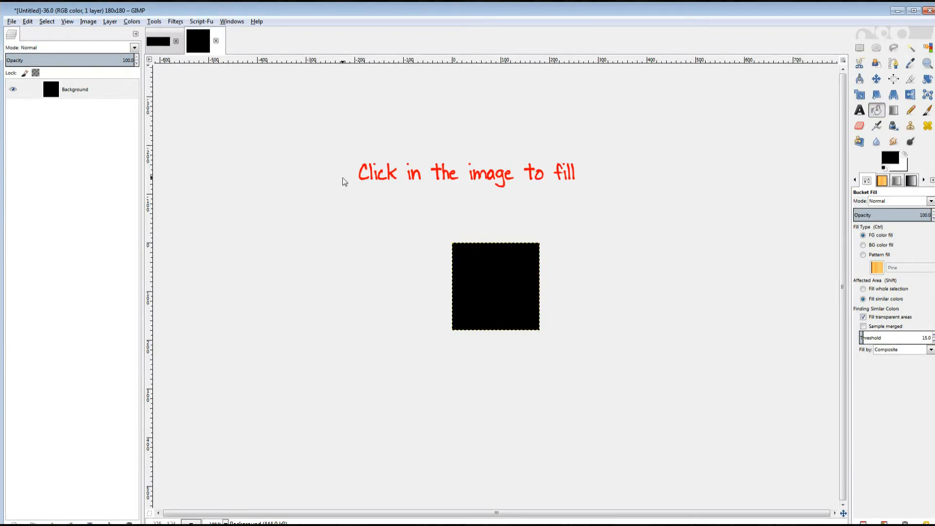
- Save the square image as 180x180.xcf and export it to the Black masks folder as 180x180.jpg at JPEG quality 100
left_click(13, 23)
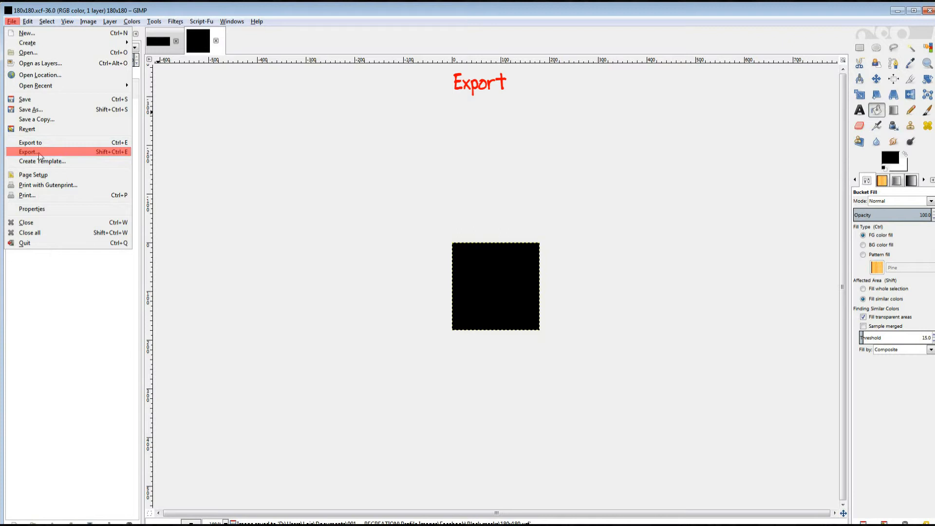
left_click(39, 152)
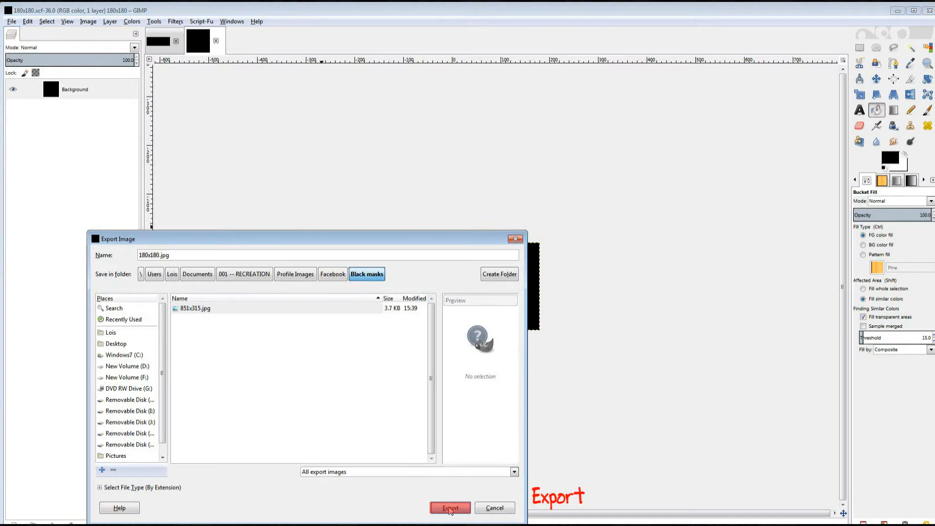
left_click(450, 508)
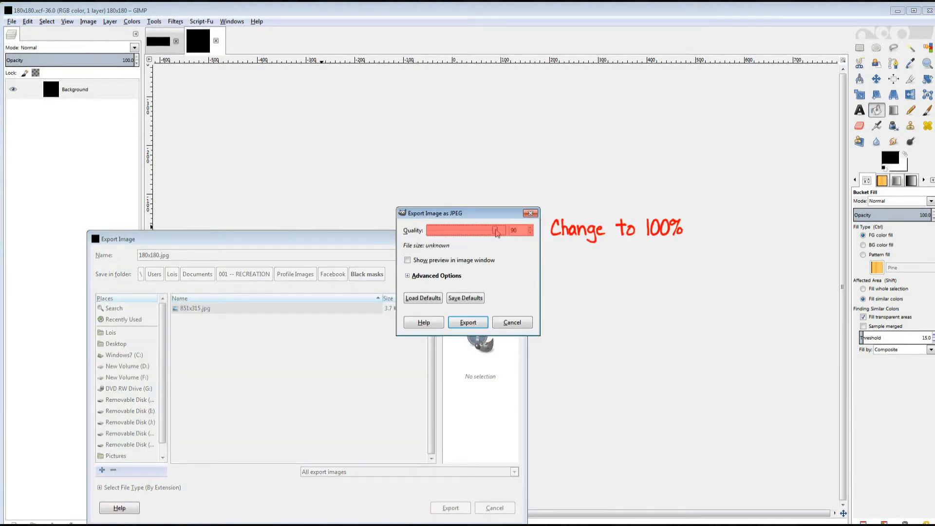
left_click_drag(497, 233, 503, 232)
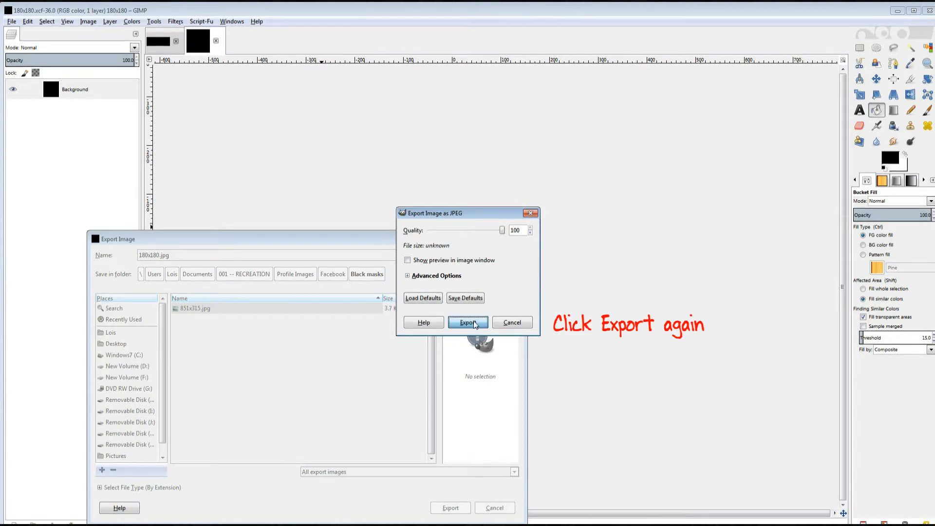
left_click(475, 323)
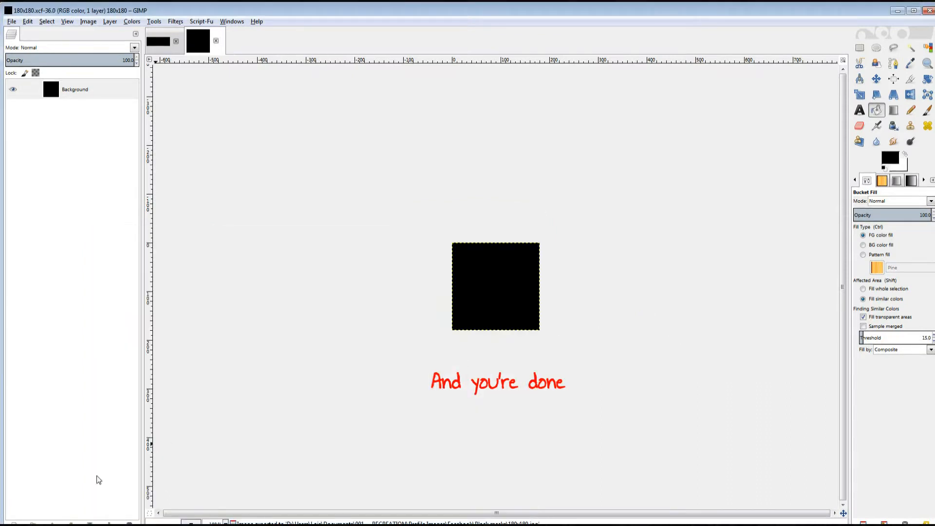
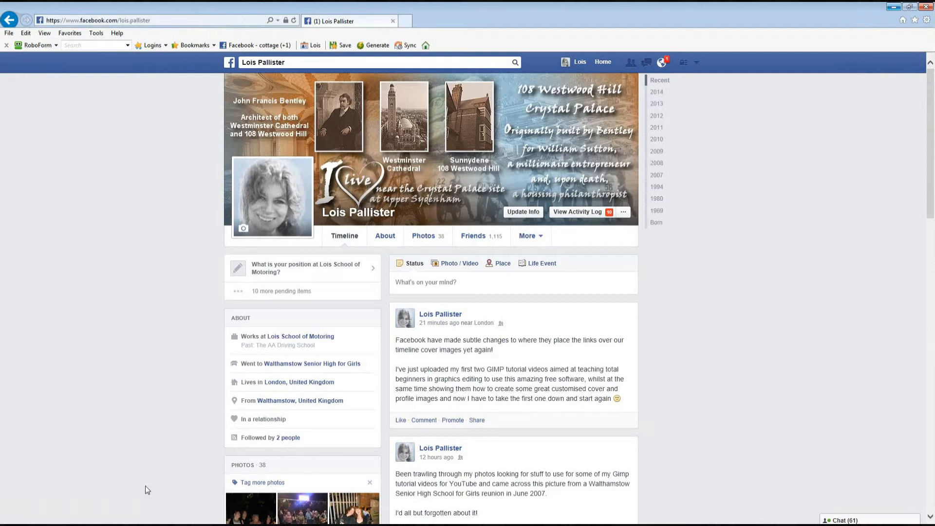
- On the Facebook profile page in the browser, upload 851x315.jpg as the cover photo and save the changes
mouse_move(496, 149)
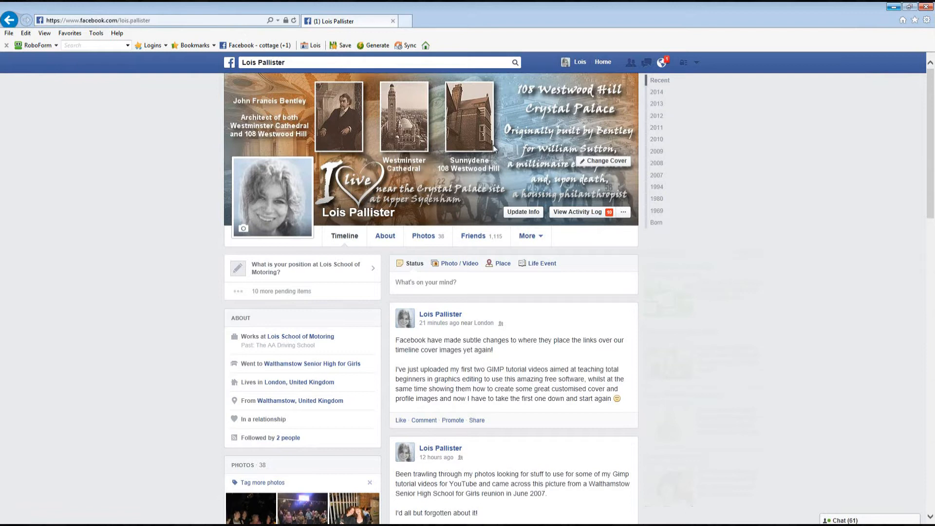
left_click(592, 156)
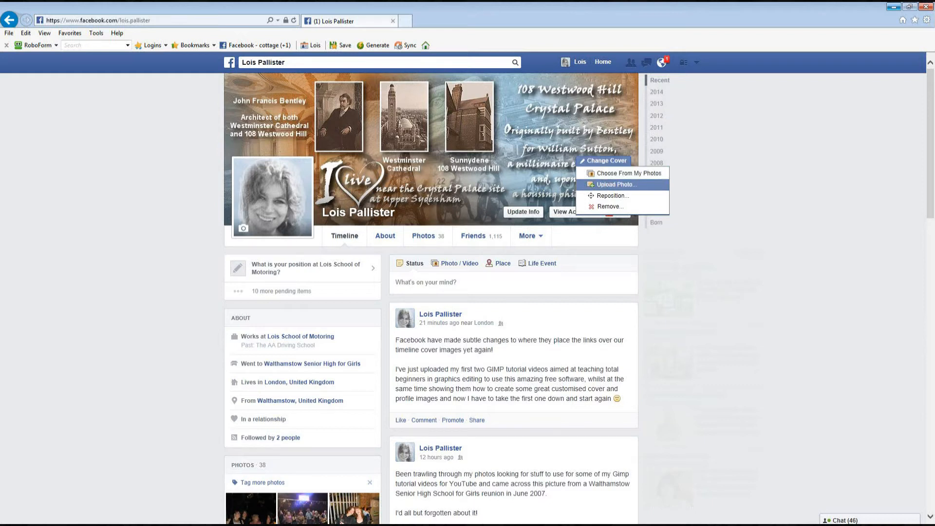
left_click(615, 184)
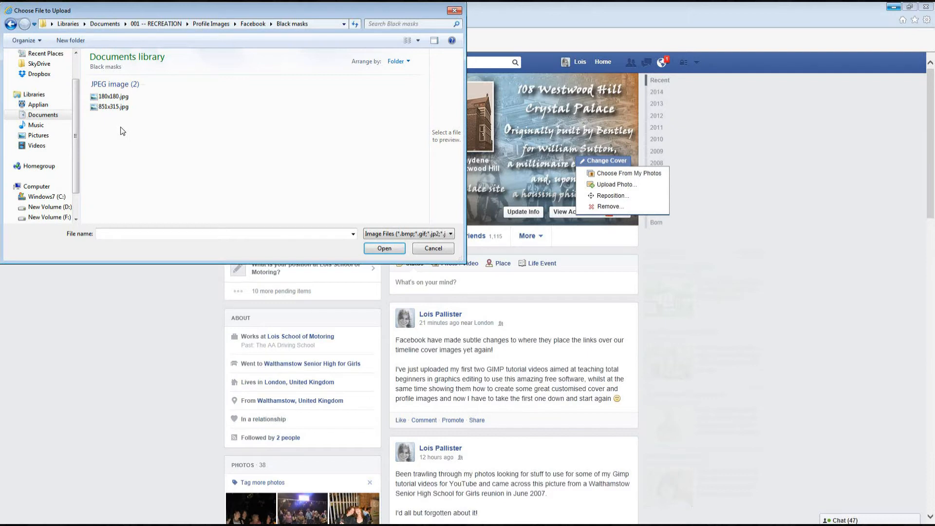
double_click(105, 109)
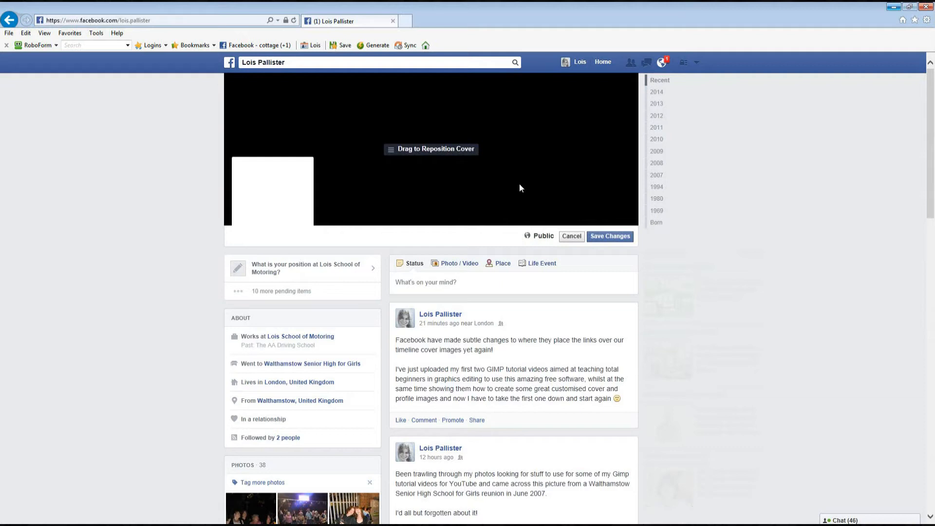
left_click(611, 235)
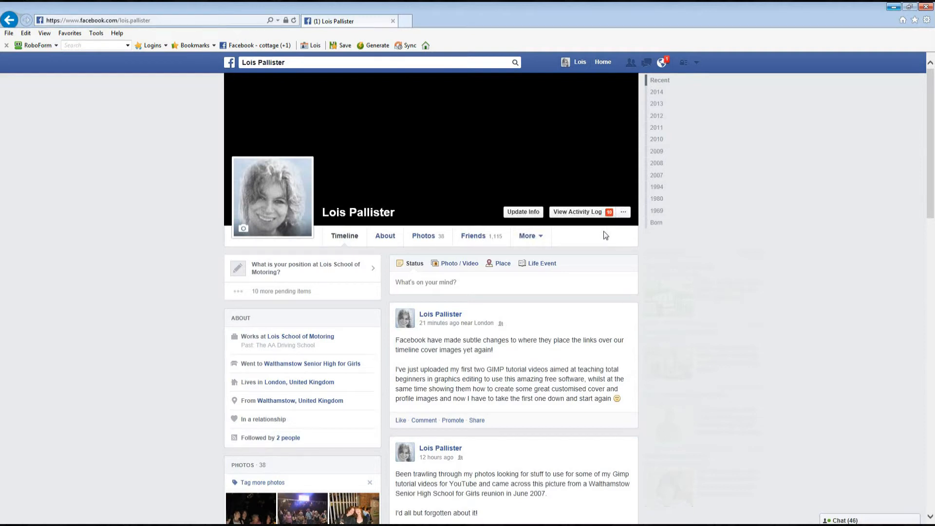
- Upload 180x180.jpg from the Black masks folder as the new profile picture
mouse_move(279, 191)
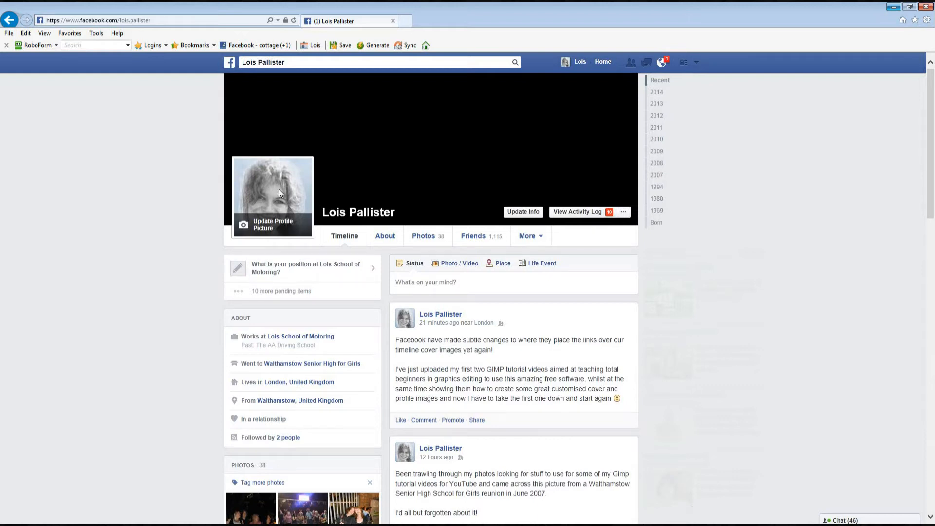
left_click(257, 224)
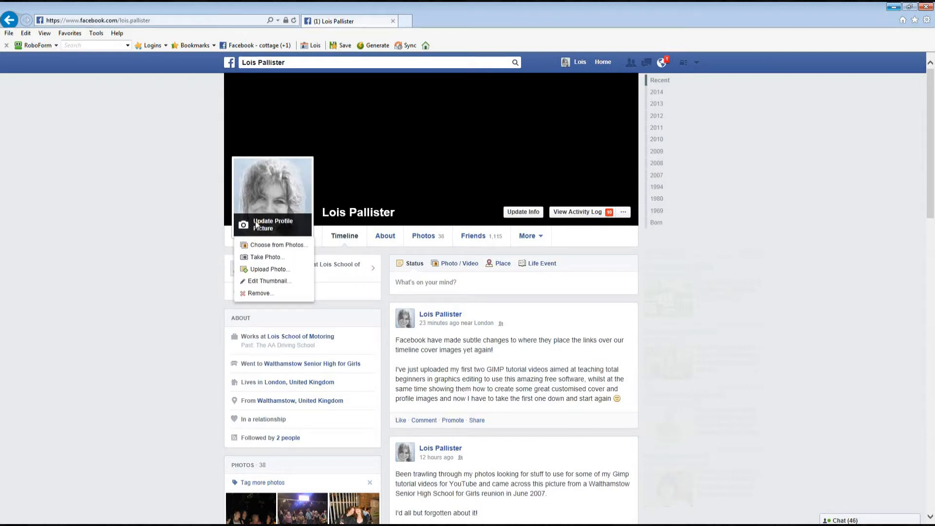
left_click(266, 269)
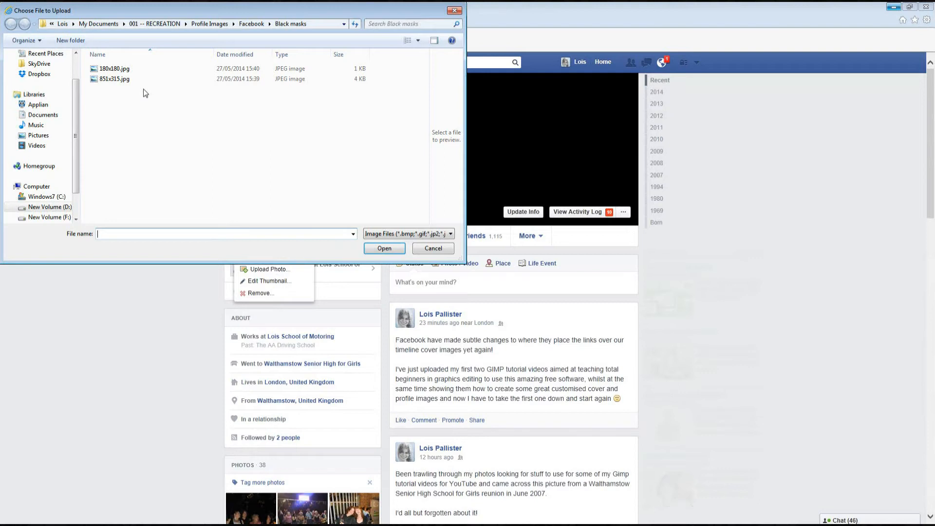
double_click(125, 69)
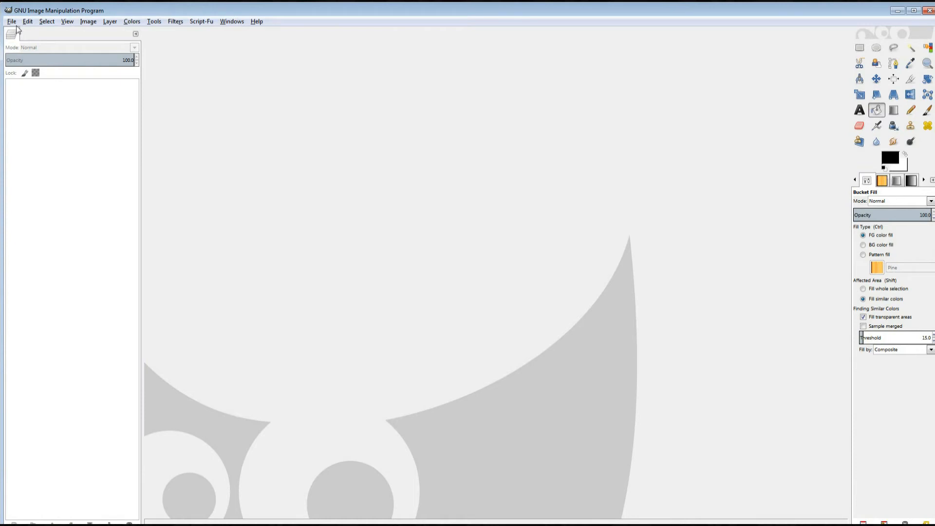
- Switch back to GIMP and create a new image from the screenshot of the Facebook page on the clipboard
left_click(12, 22)
mouse_move(27, 44)
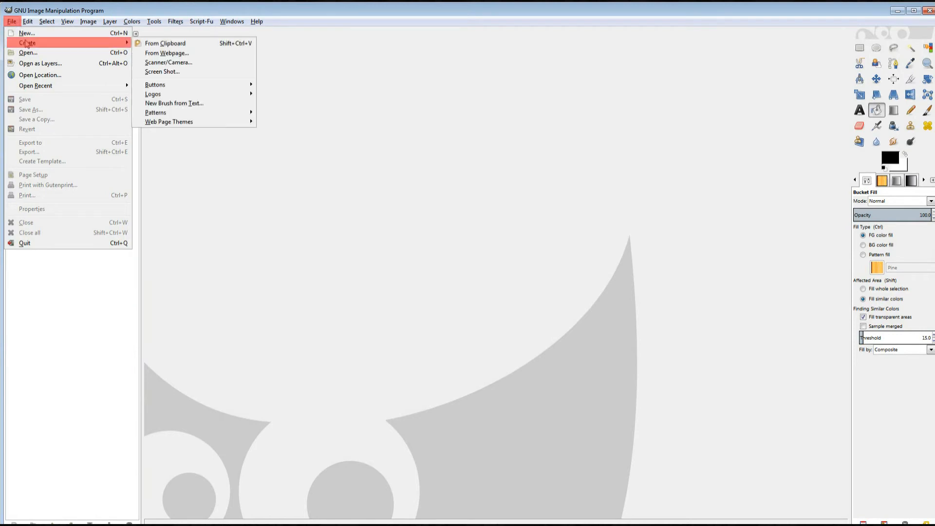
left_click(154, 45)
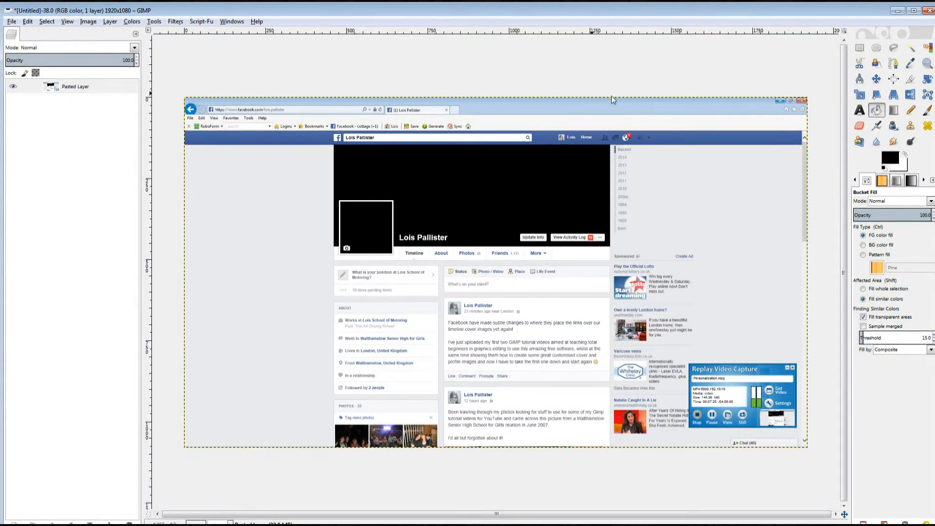
- Select a rectangle of about 876 × 334 px around the cover photo area of the page screenshot and copy it
left_click(859, 48)
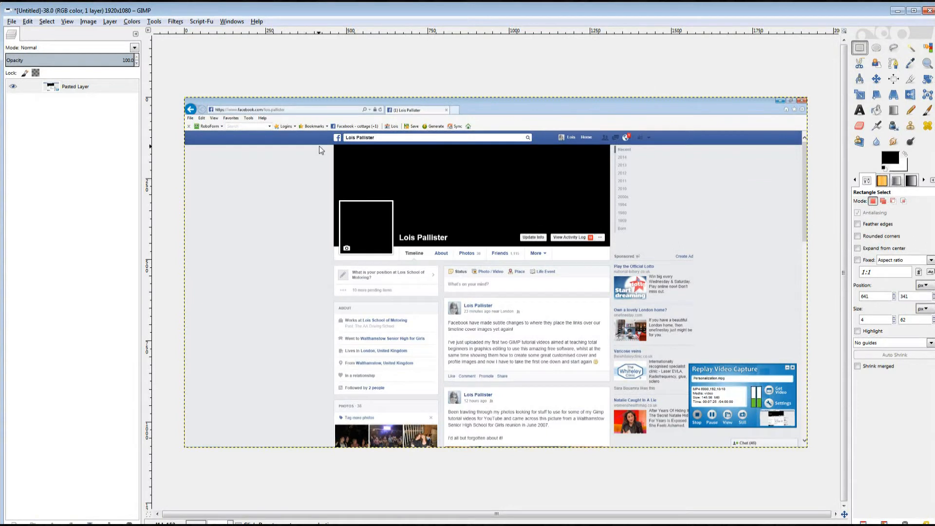
left_click_drag(332, 142, 615, 254)
left_click_drag(616, 254, 615, 251)
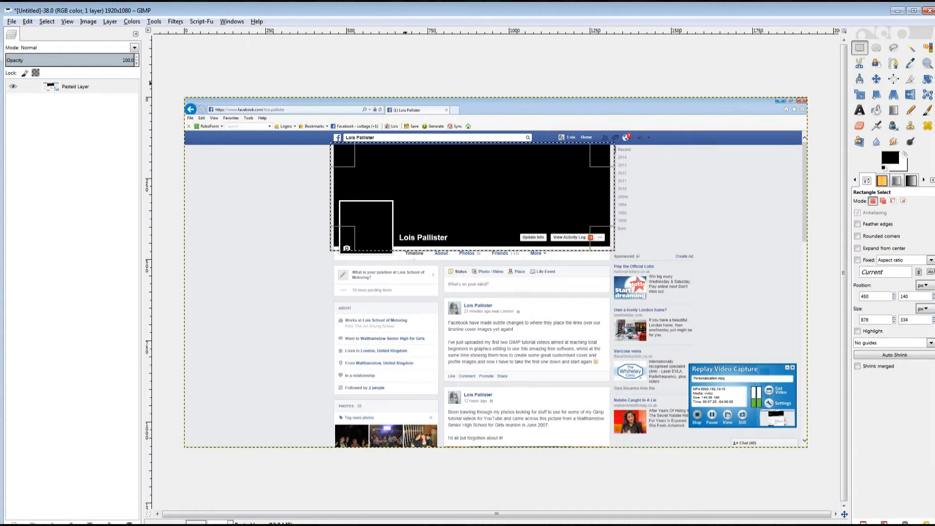
left_click(28, 21)
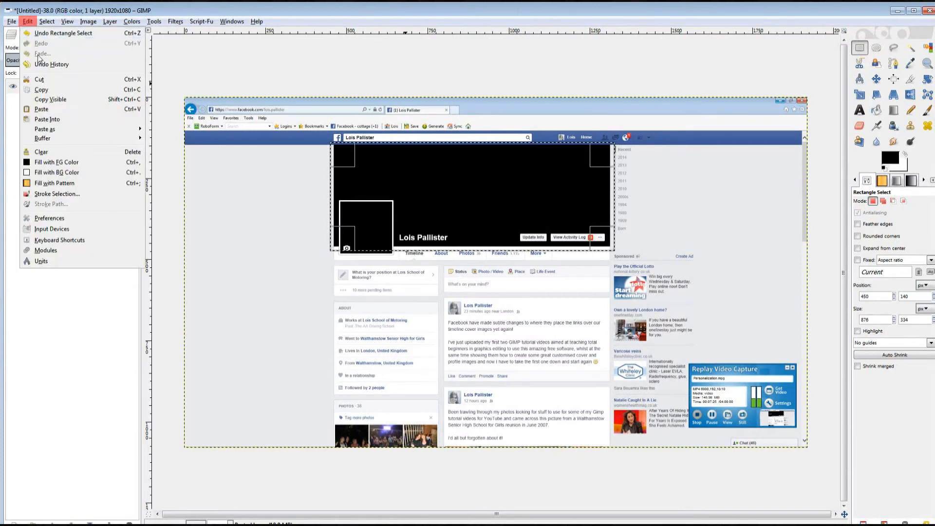
left_click(44, 91)
- Create a new image from the copied cover area and close the full-page screenshot without saving
left_click(11, 21)
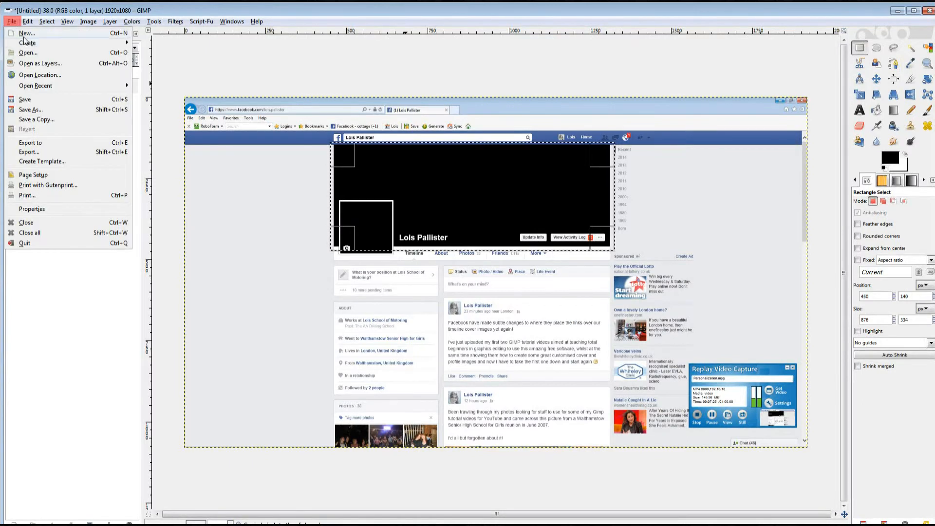
mouse_move(27, 45)
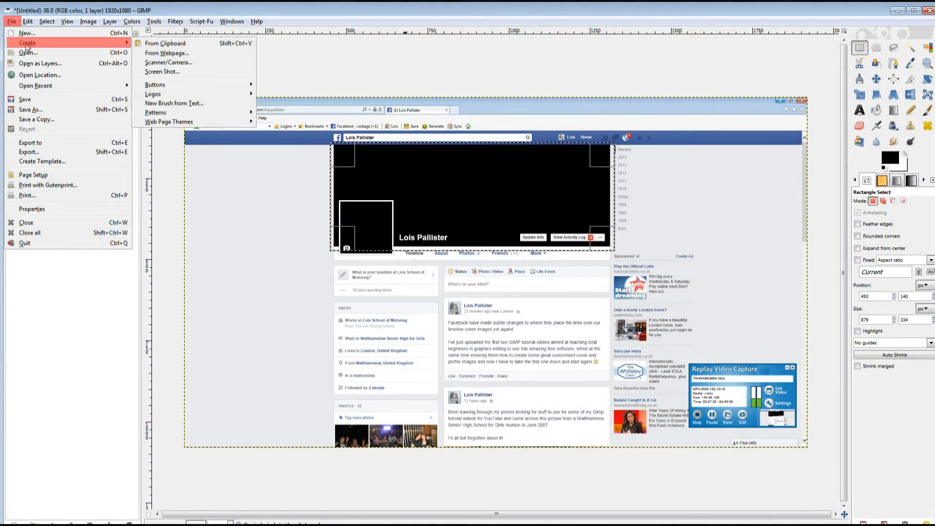
left_click(161, 43)
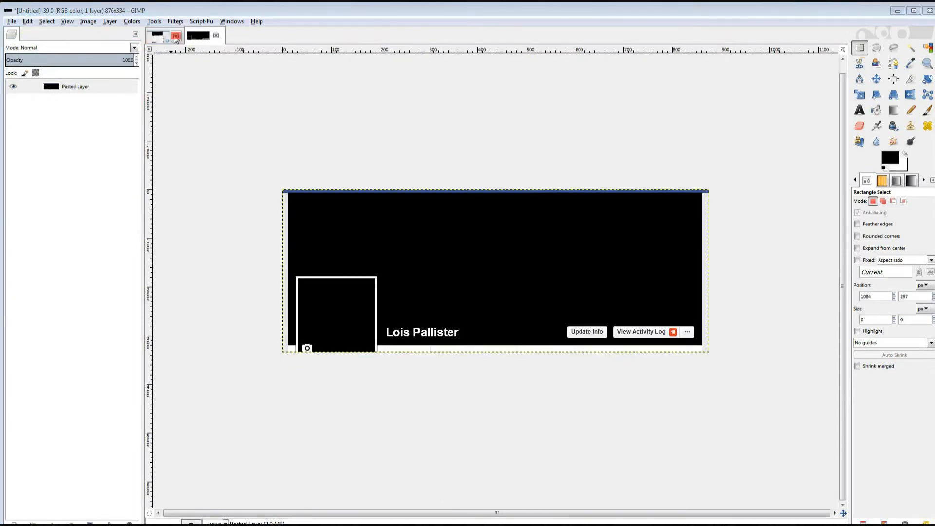
left_click(176, 36)
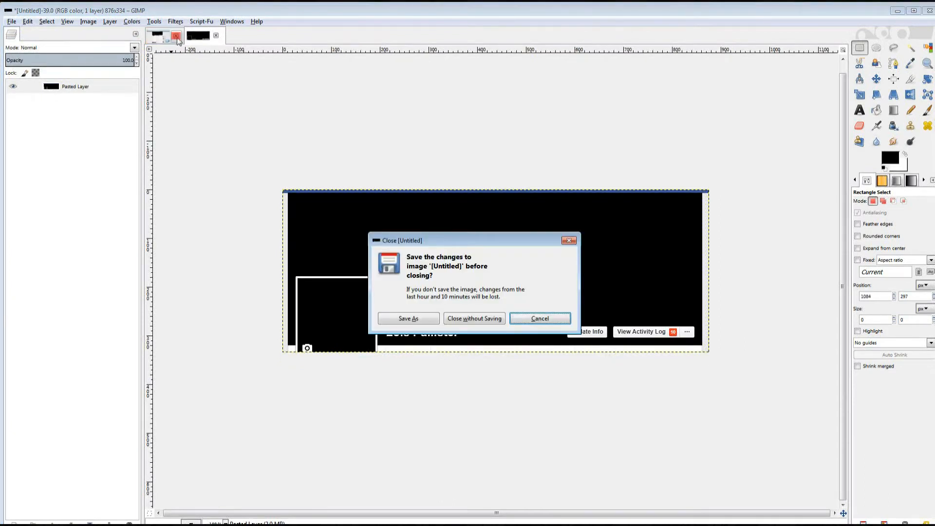
left_click(486, 319)
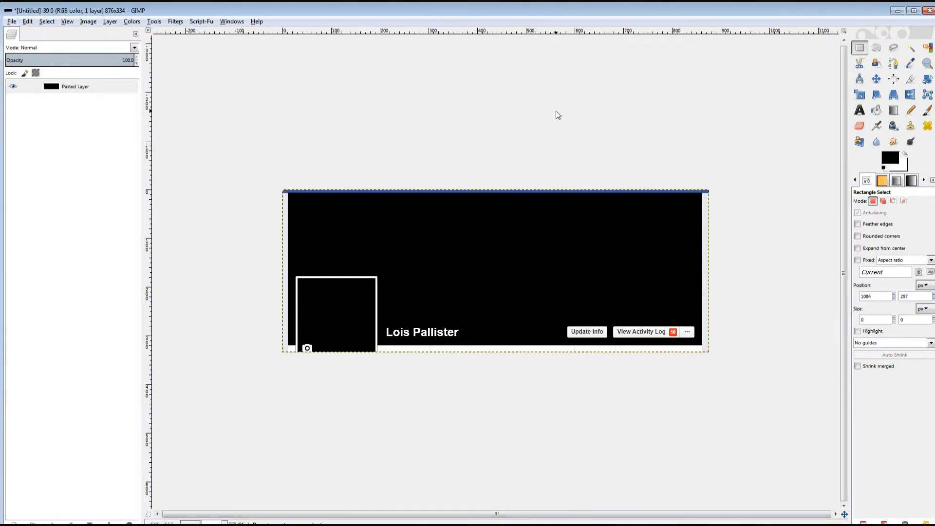
- Draw a rectangular selection of about 856 × 319 px around the black cover photo, starting near position 9, 5
left_click(857, 49)
left_click_drag(289, 194, 706, 351)
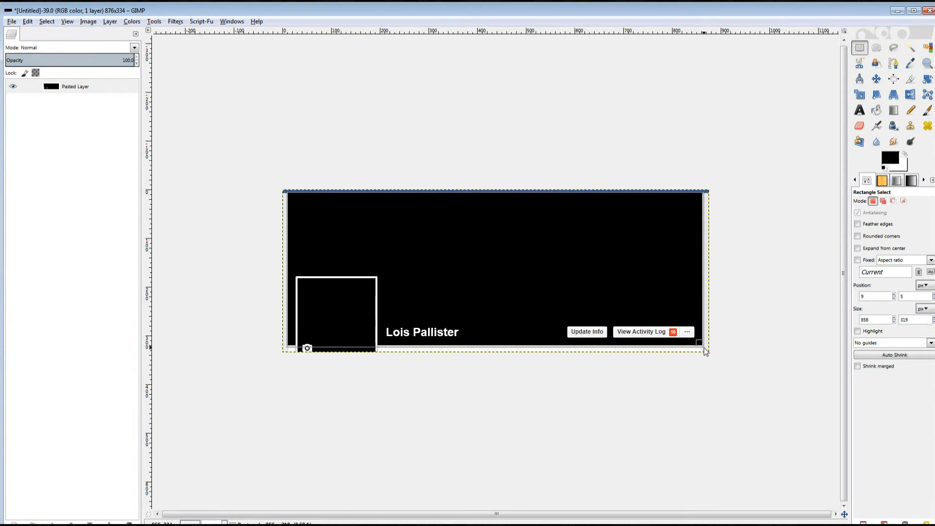
left_click_drag(705, 351, 706, 351)
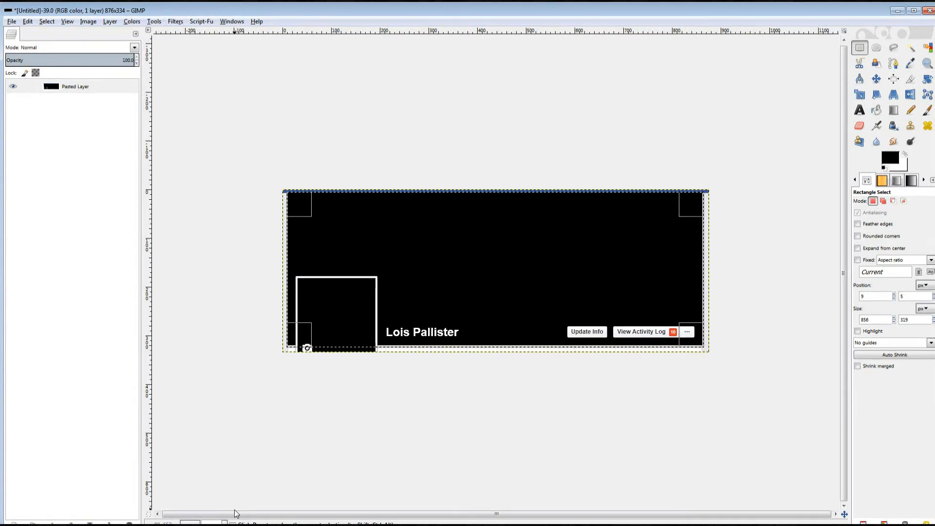
- Align the selection's left and upper edges exactly with the black cover photo, at position 11, 6
left_click(216, 523)
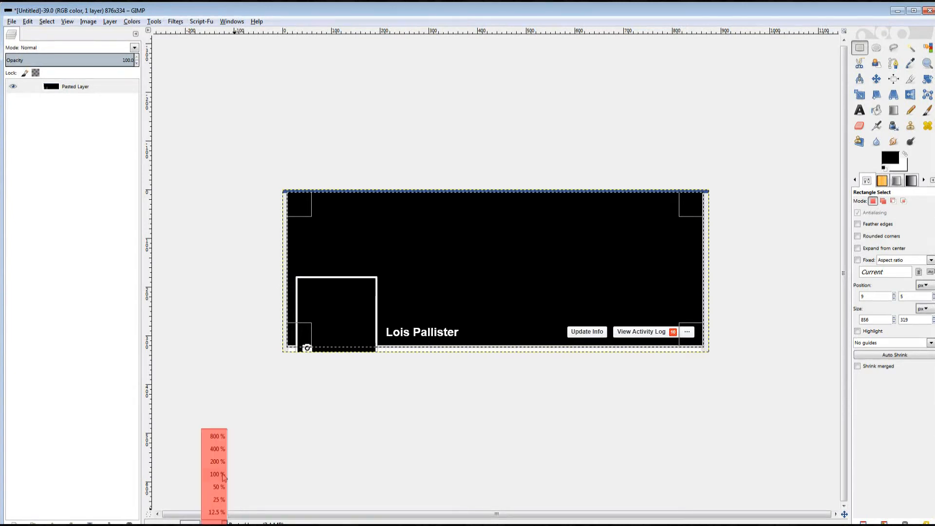
left_click(222, 449)
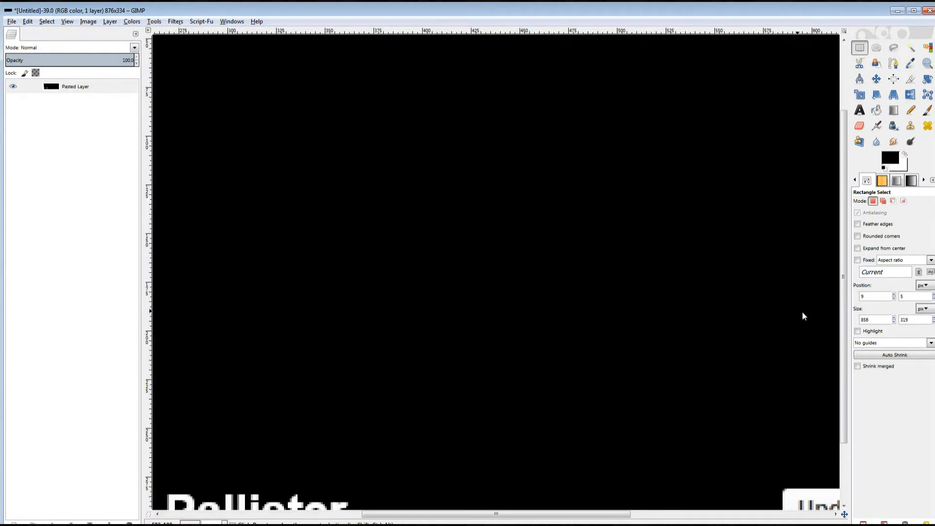
scroll(845, 260, "up", 3)
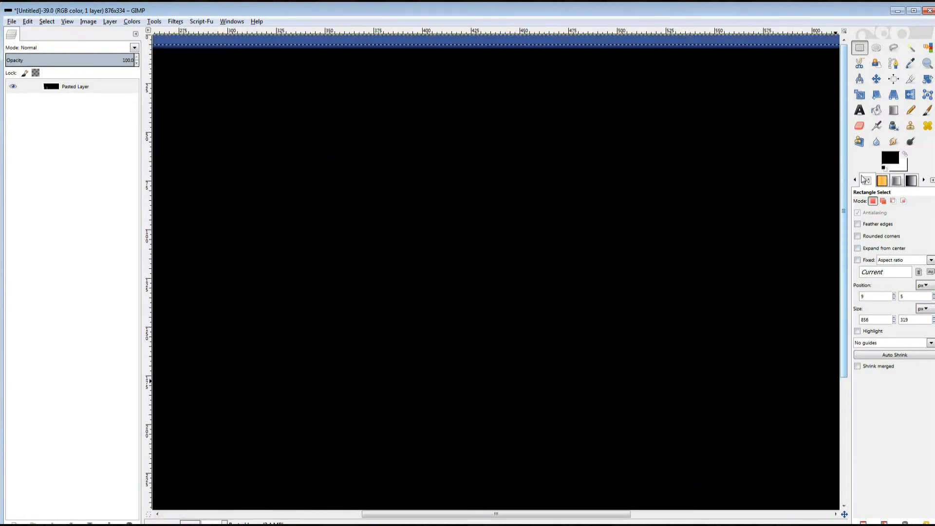
left_click_drag(418, 519, 125, 509)
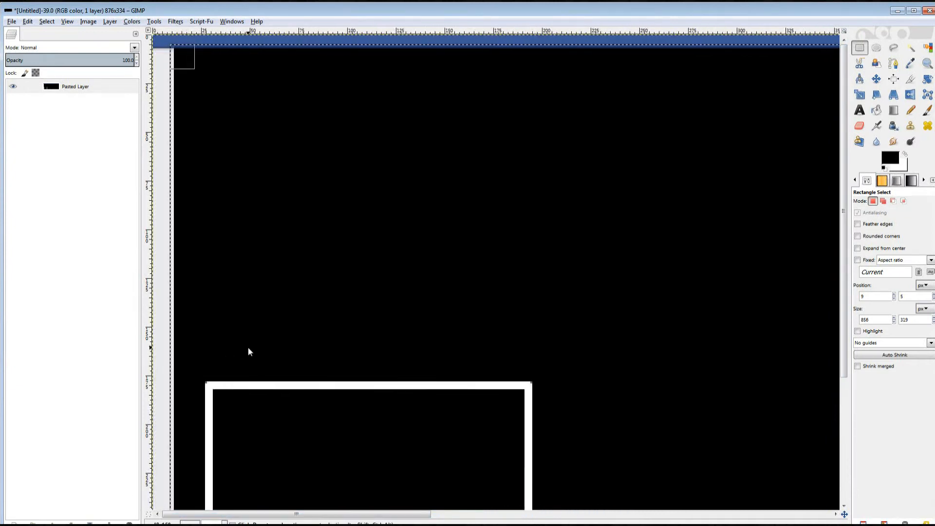
left_click_drag(186, 312, 193, 312)
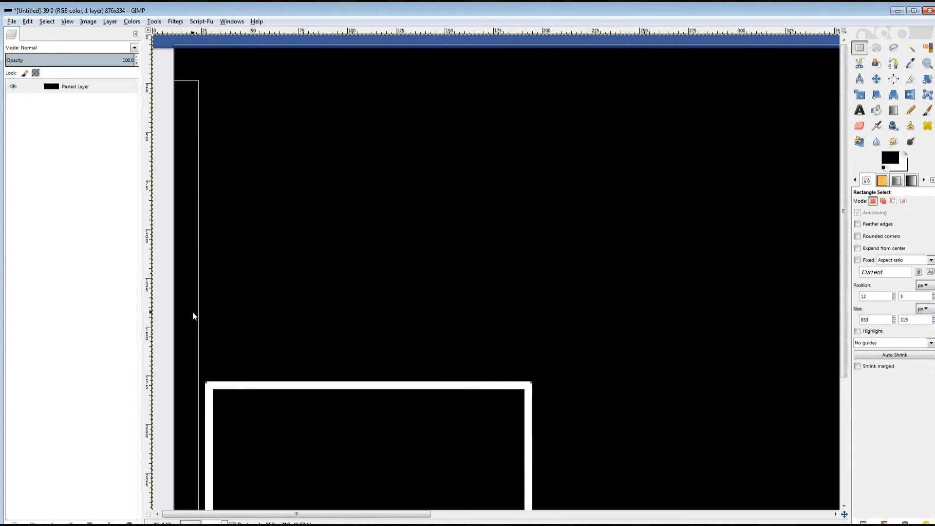
left_click_drag(183, 313, 181, 313)
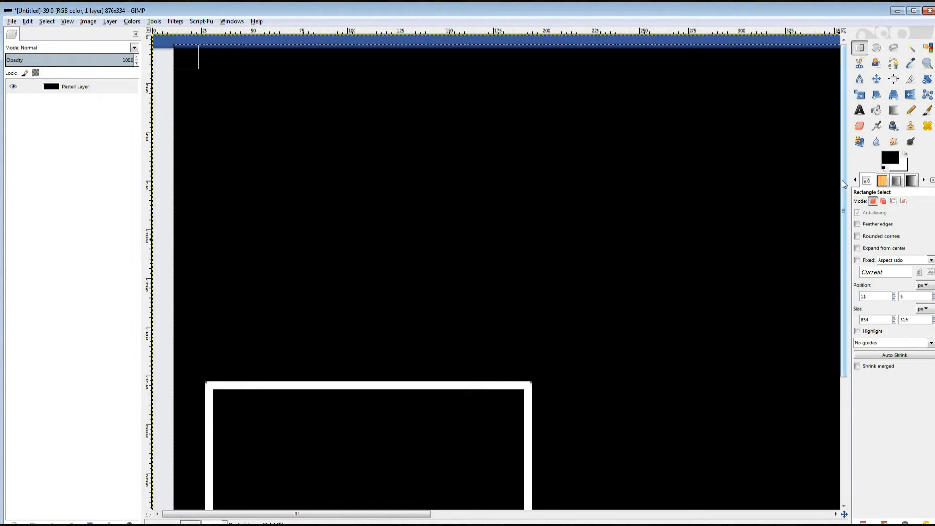
left_click_drag(614, 62, 615, 62)
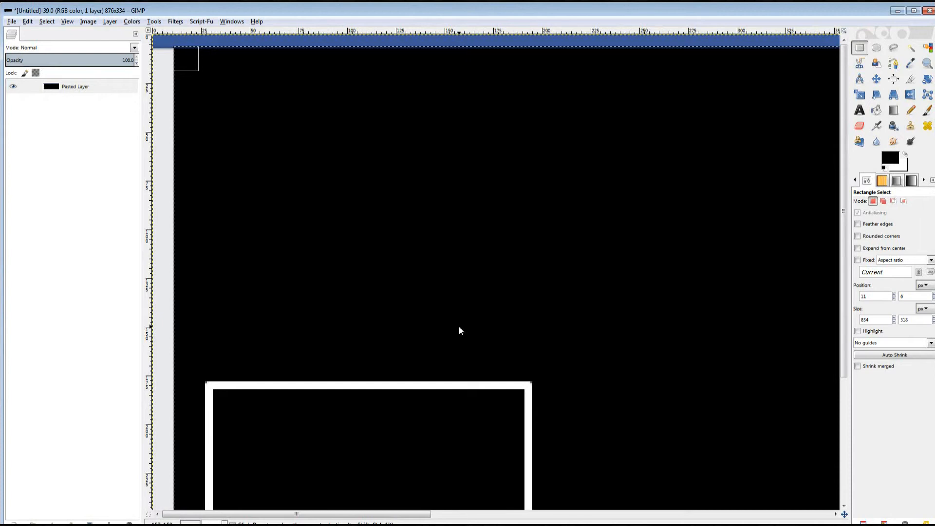
- Align the selection's right and lower edges with the black cover photo, making the selection 851 × 314 px
left_click_drag(418, 516, 823, 518)
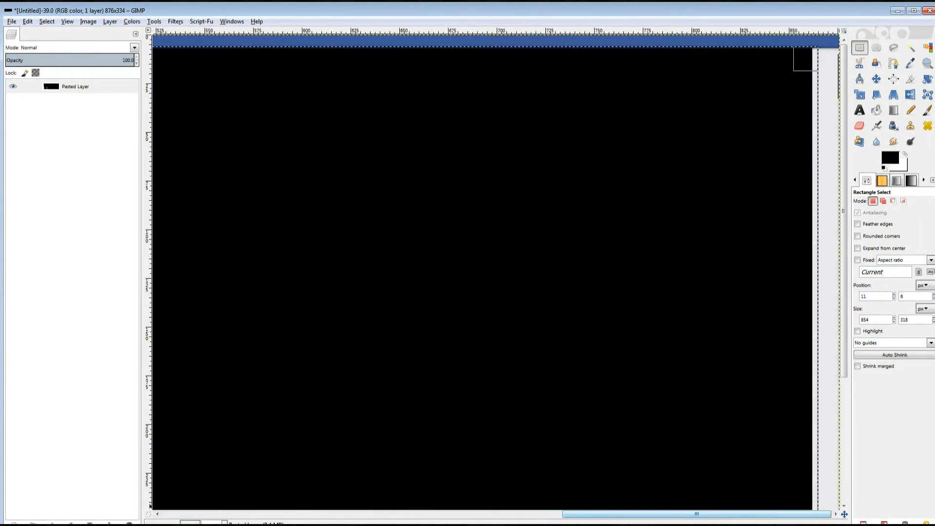
left_click_drag(805, 341, 800, 341)
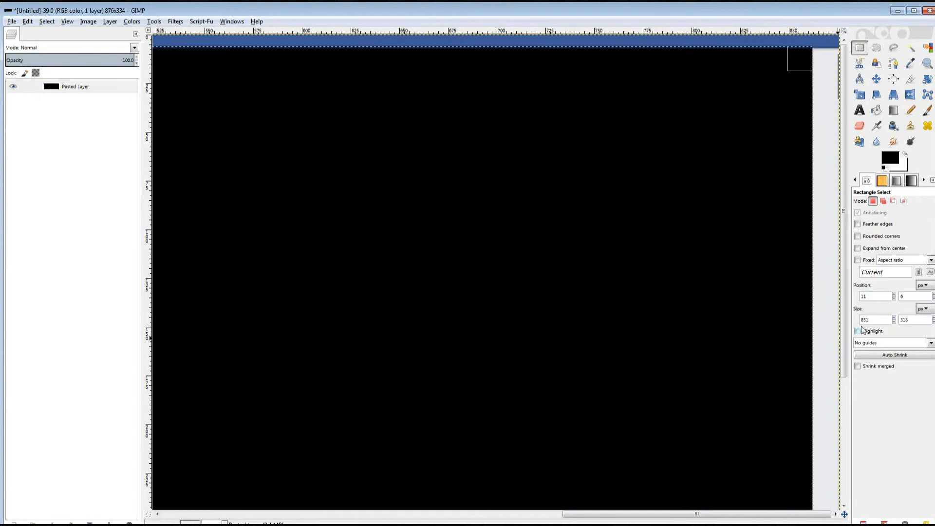
left_click_drag(844, 305, 860, 446)
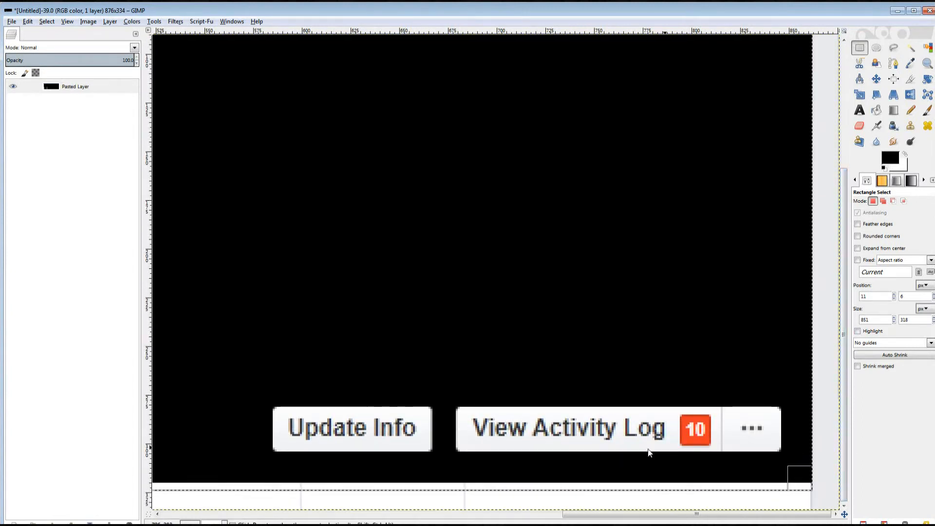
left_click_drag(562, 469, 560, 462)
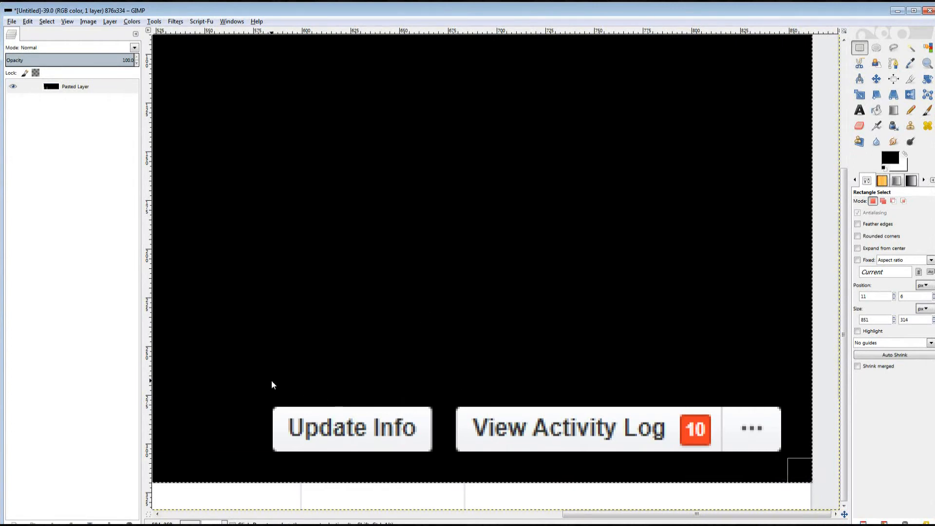
left_click(224, 522)
left_click(217, 474)
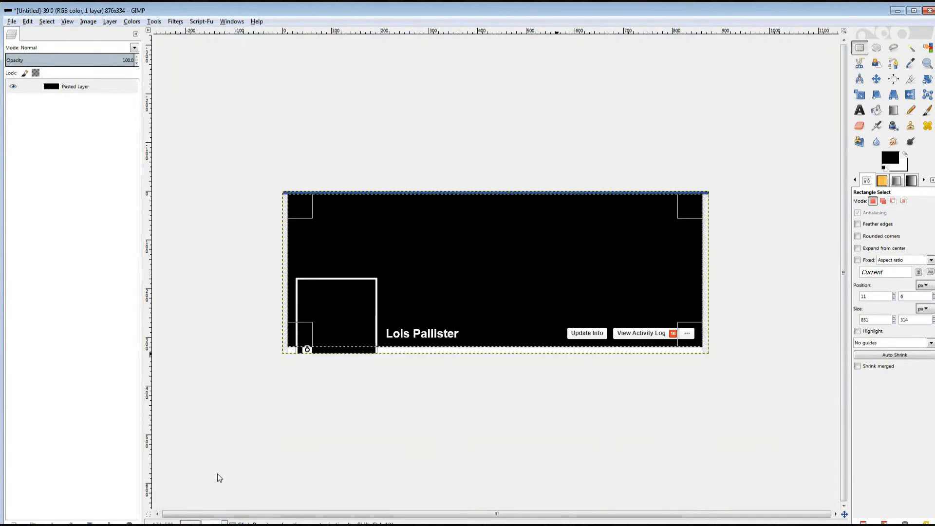
- Copy the selected cover photo into a new image and close the untrimmed version without saving
left_click(27, 21)
left_click(47, 91)
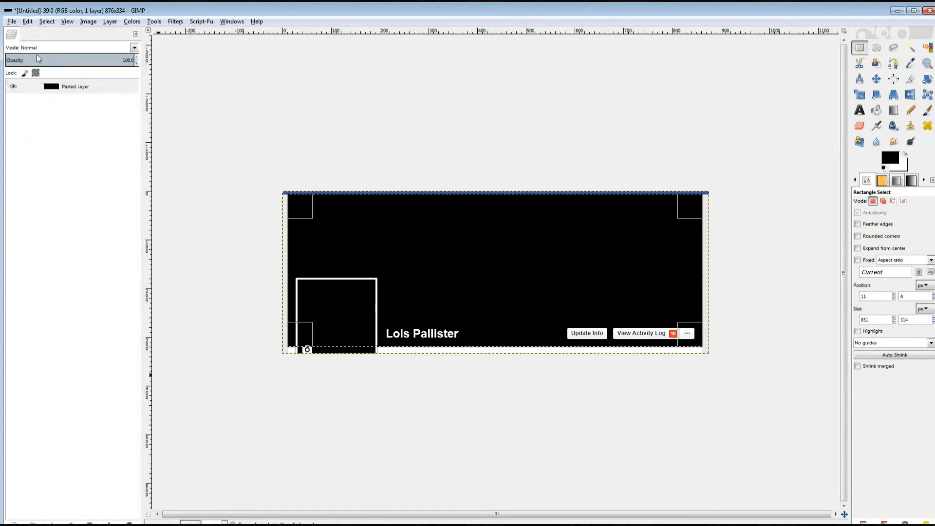
left_click(13, 21)
mouse_move(23, 43)
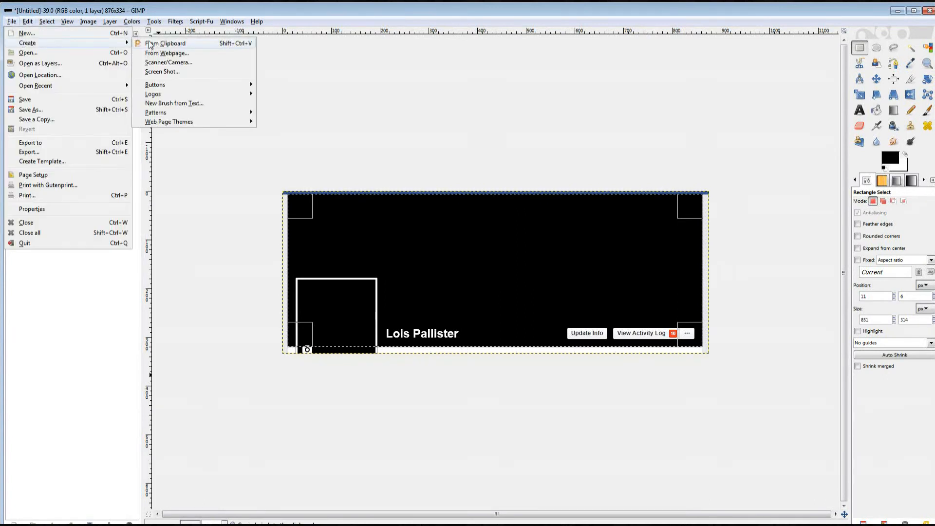
left_click(165, 33)
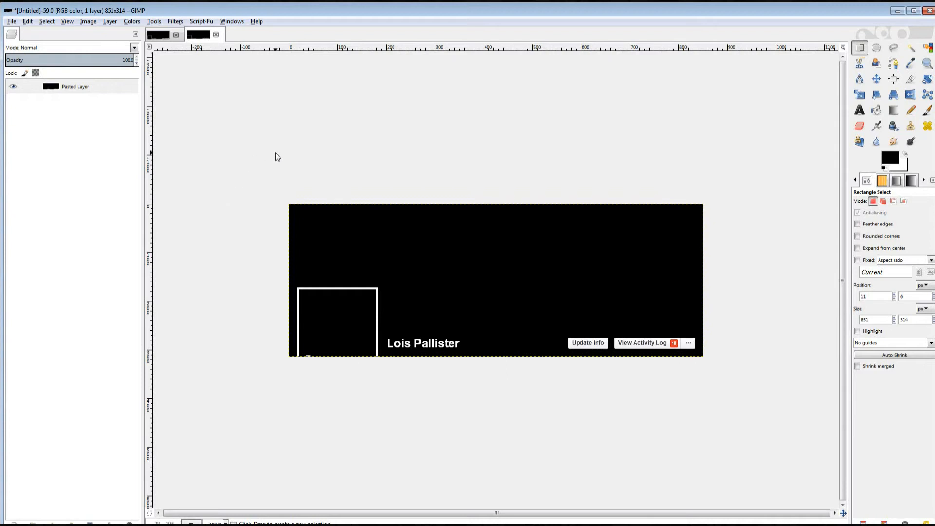
left_click(175, 36)
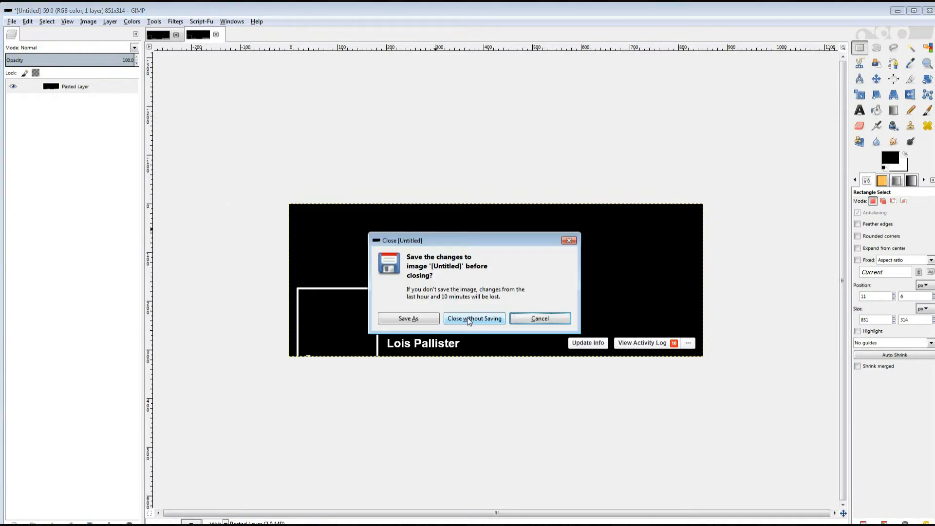
left_click(467, 319)
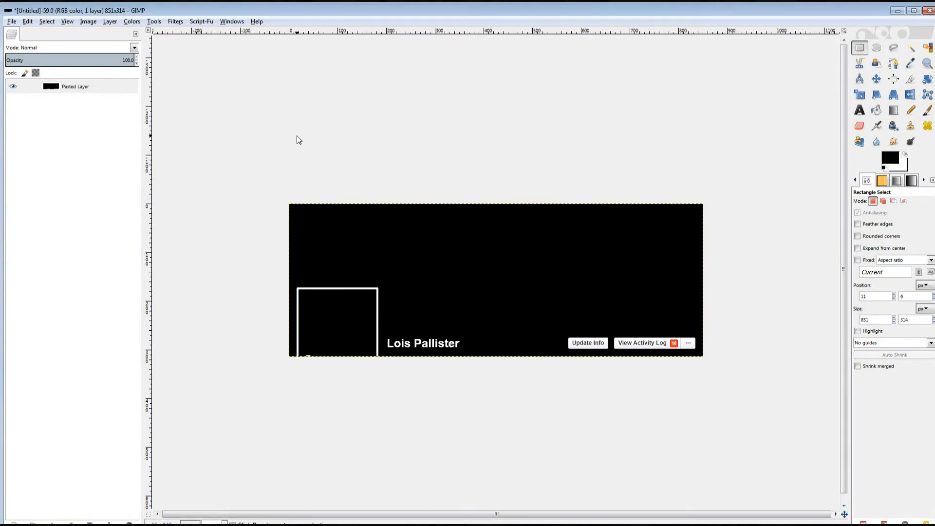
left_click(88, 25)
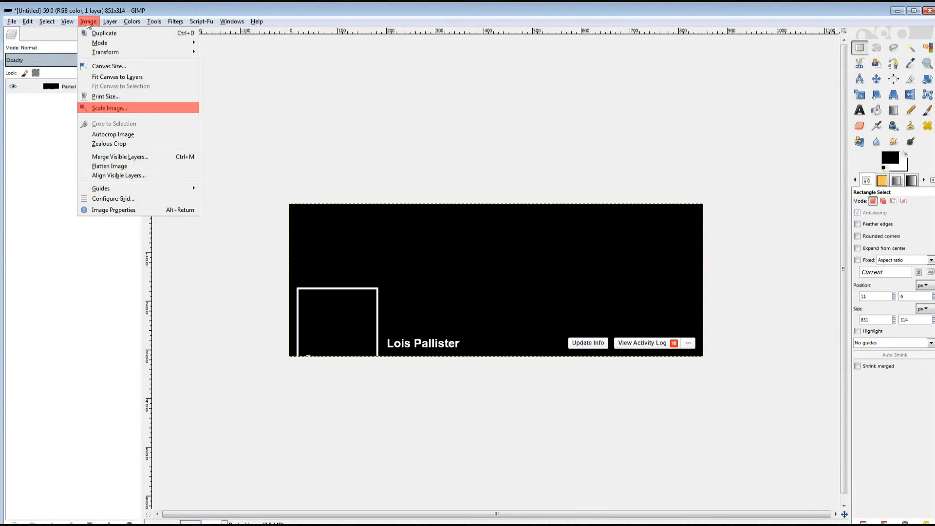
left_click(109, 108)
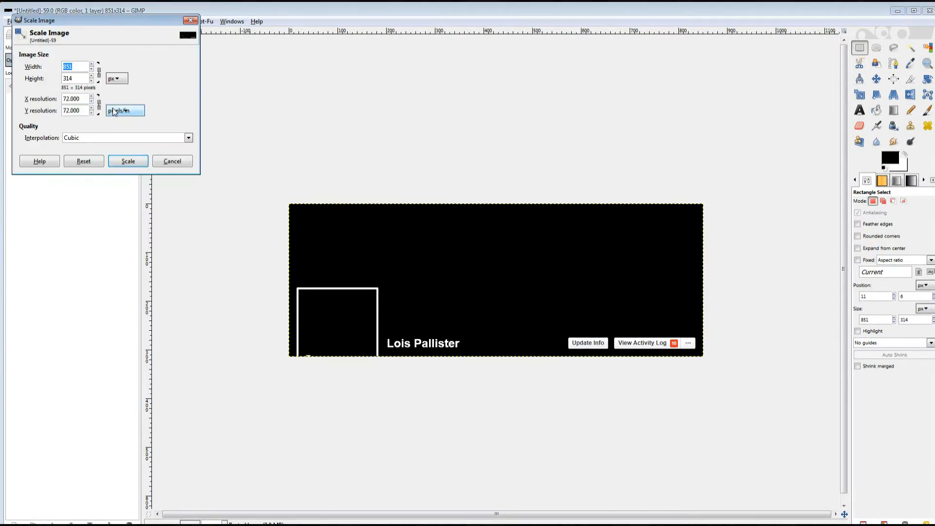
left_click(78, 79)
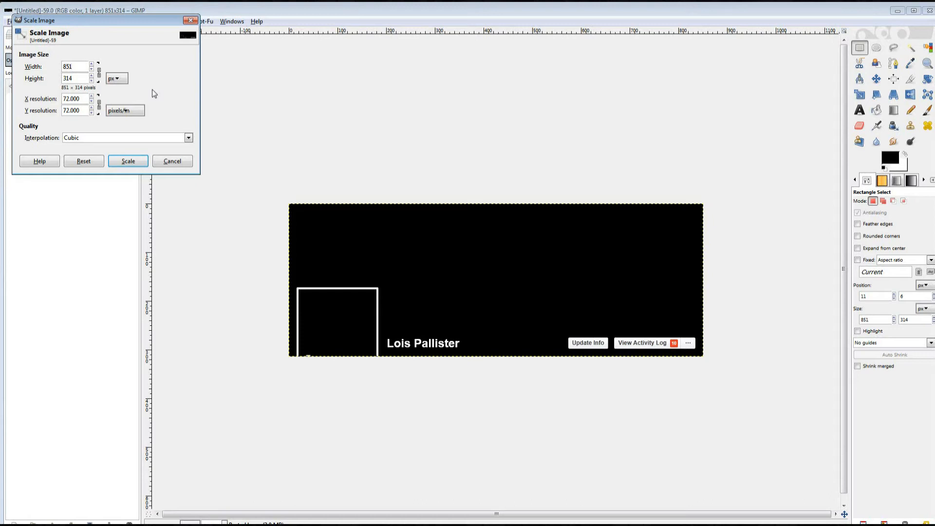
left_click(100, 73)
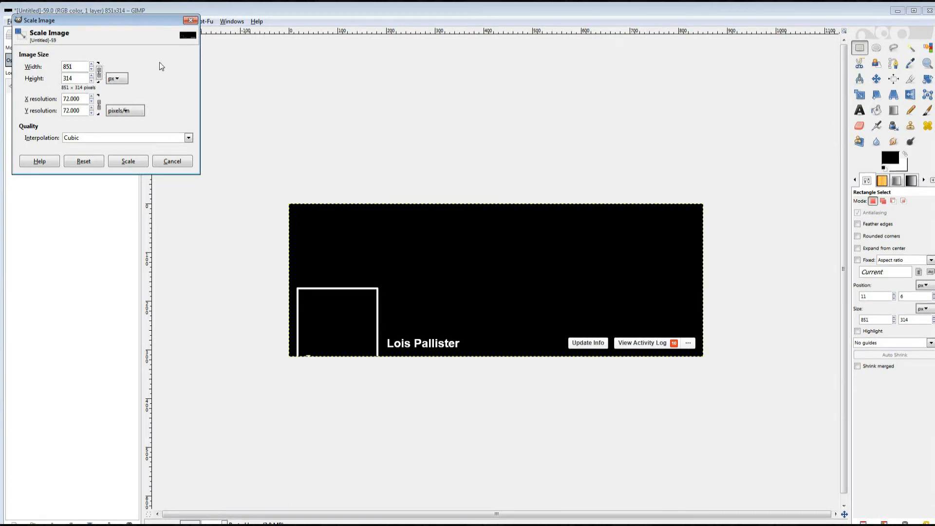
left_click(193, 19)
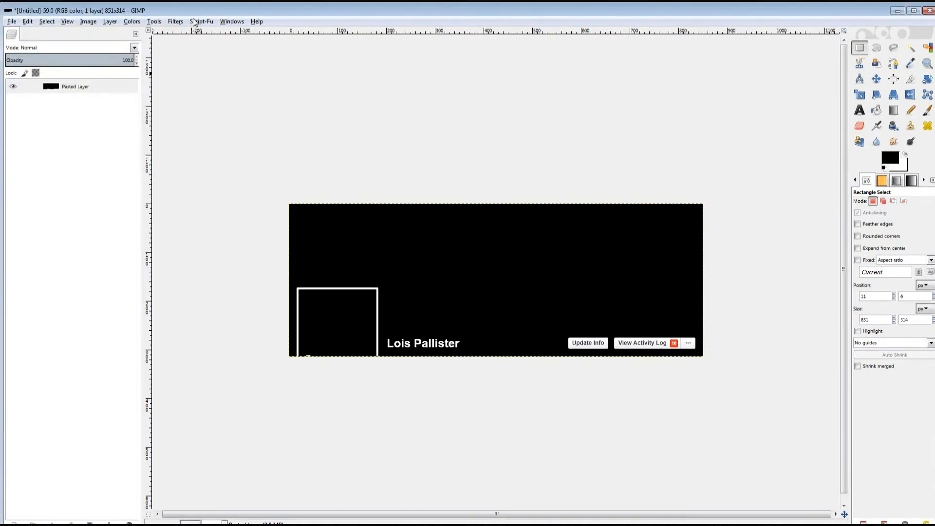
- Resize the canvas to 851 × 315 px with width and height unlinked, and centre the image on it
left_click(98, 21)
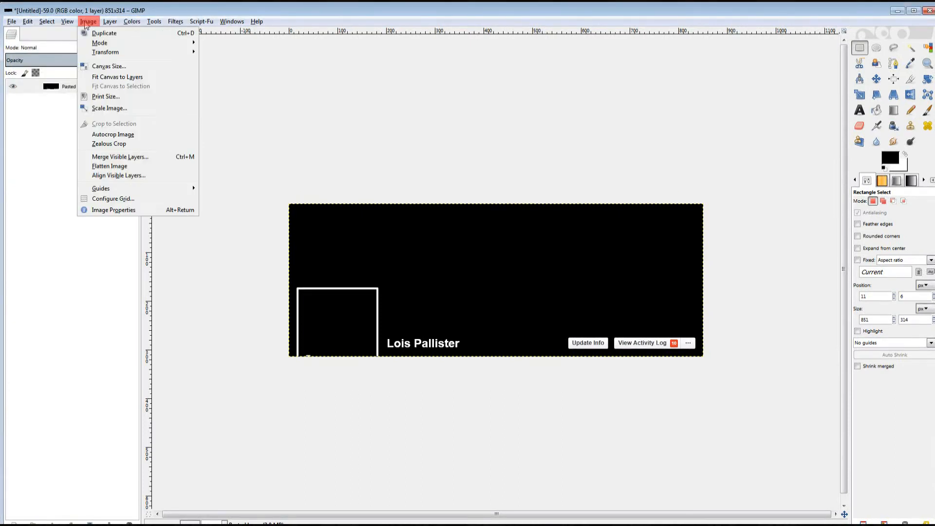
left_click(104, 67)
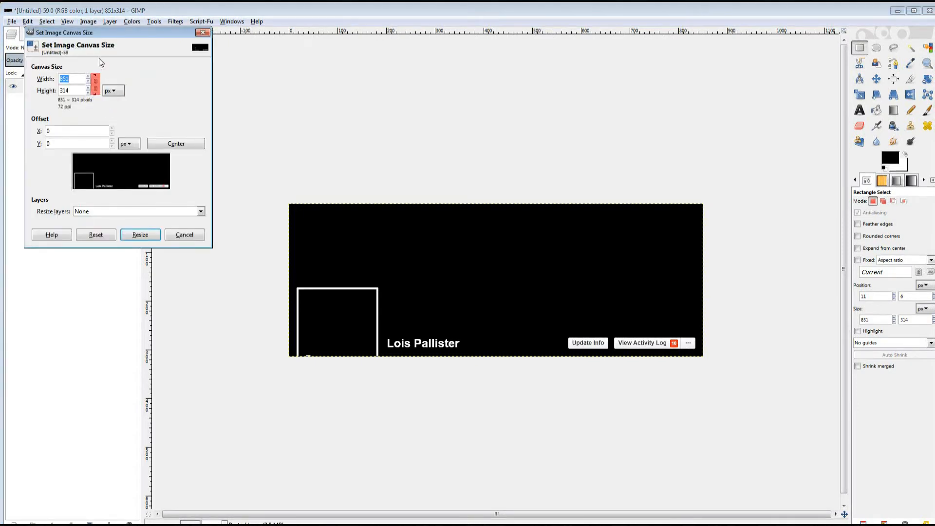
left_click(97, 92)
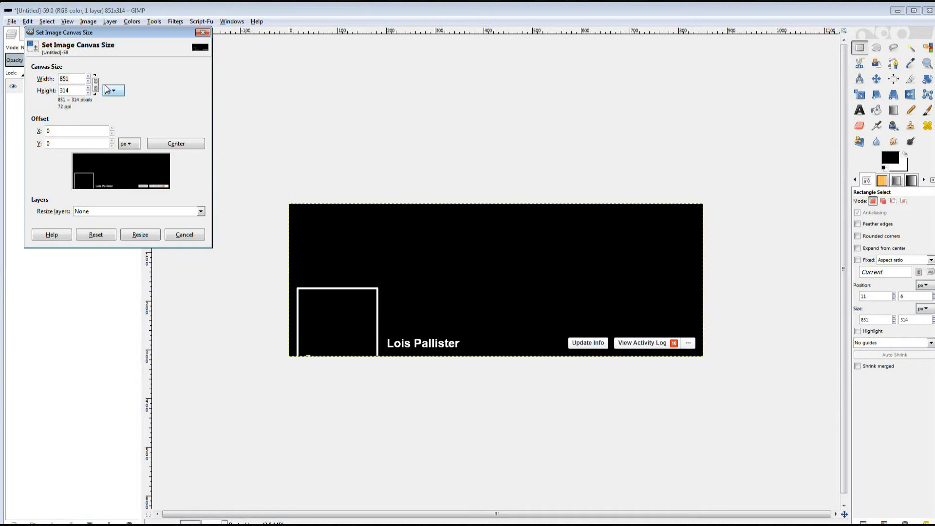
left_click(83, 91)
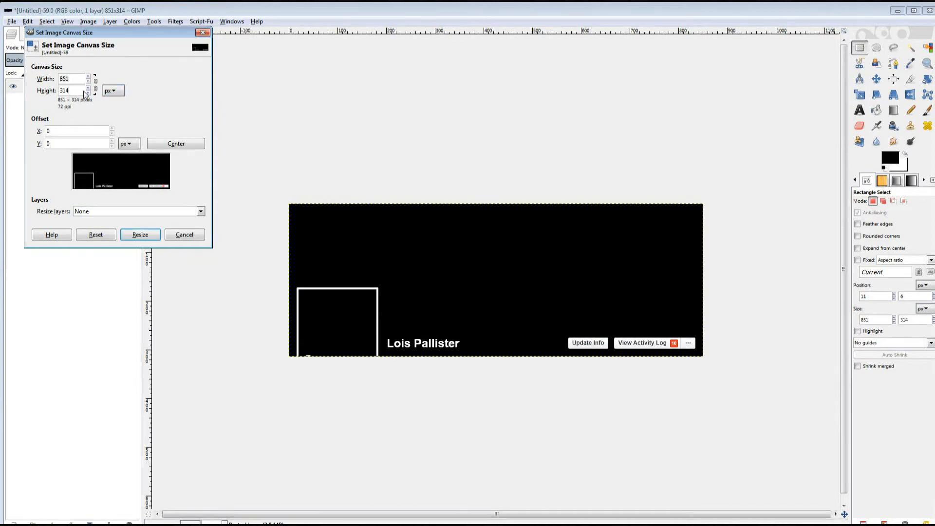
key("Up")
left_click(185, 147)
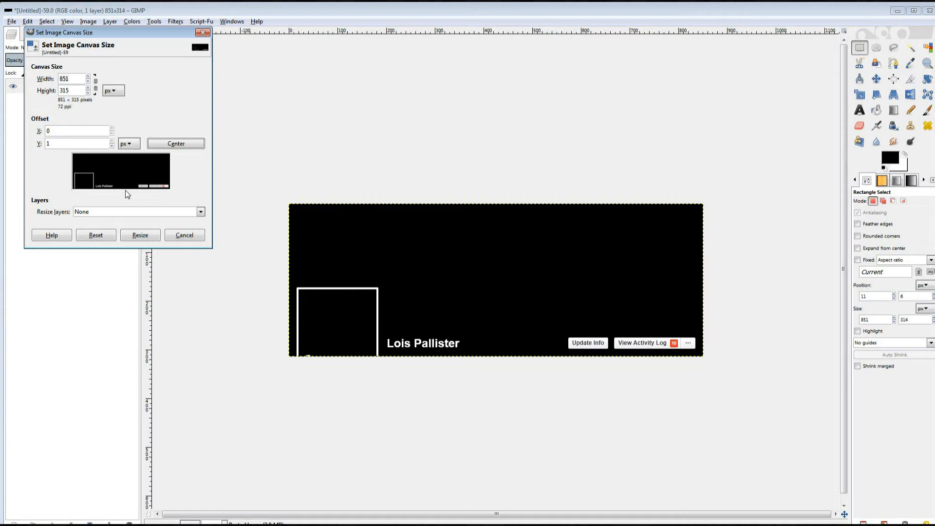
left_click(143, 238)
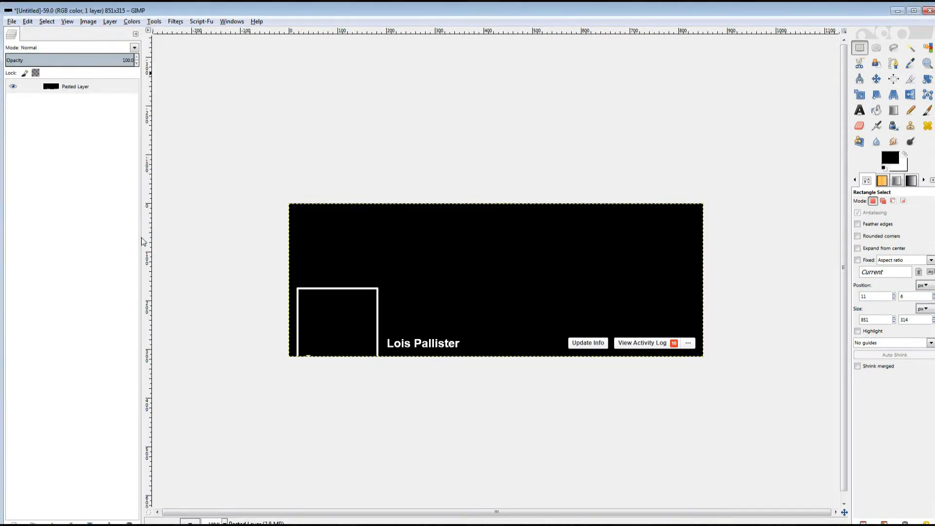
- Inspect the upper edge of the resized canvas at 800% zoom and return to 100%
left_click(224, 522)
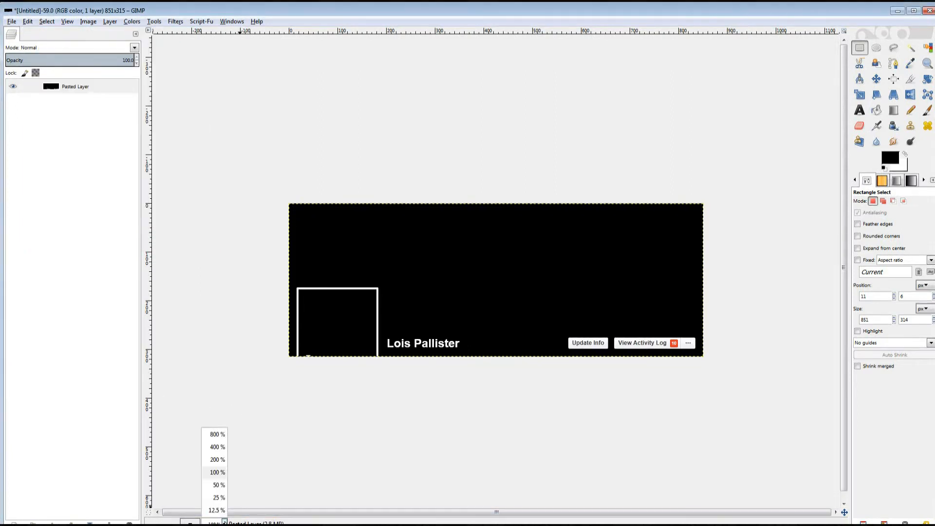
left_click(218, 434)
left_click_drag(844, 189, 864, 27)
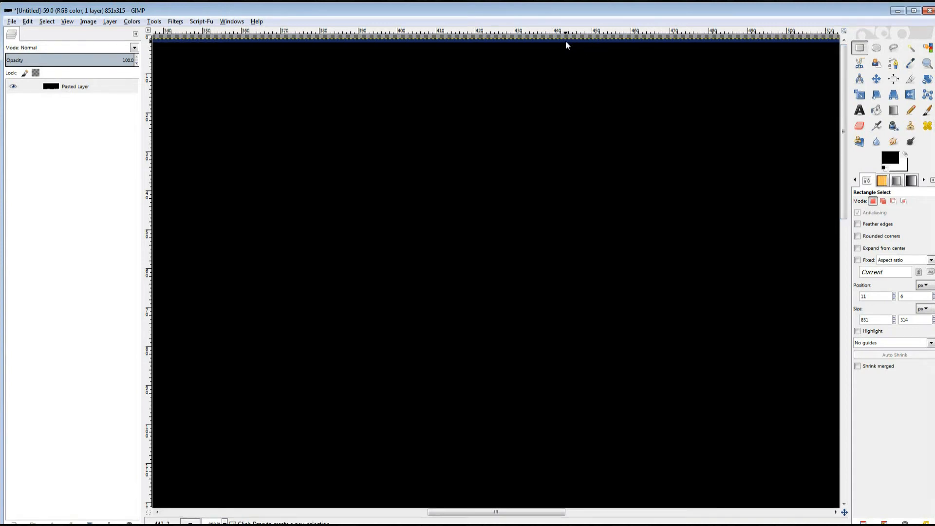
left_click(224, 523)
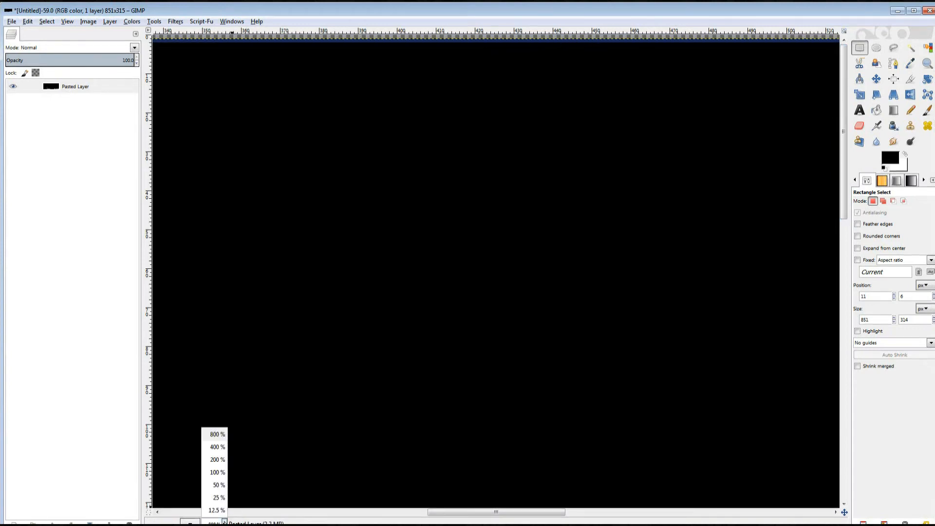
left_click(216, 472)
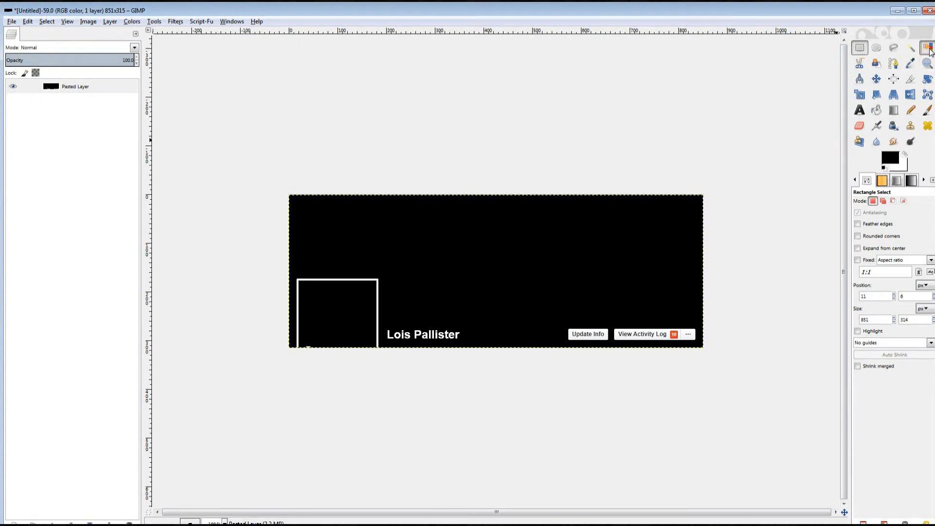
- Select all white cover elements (profile frame, name and buttons) with Select by Color and copy them
left_click(927, 48)
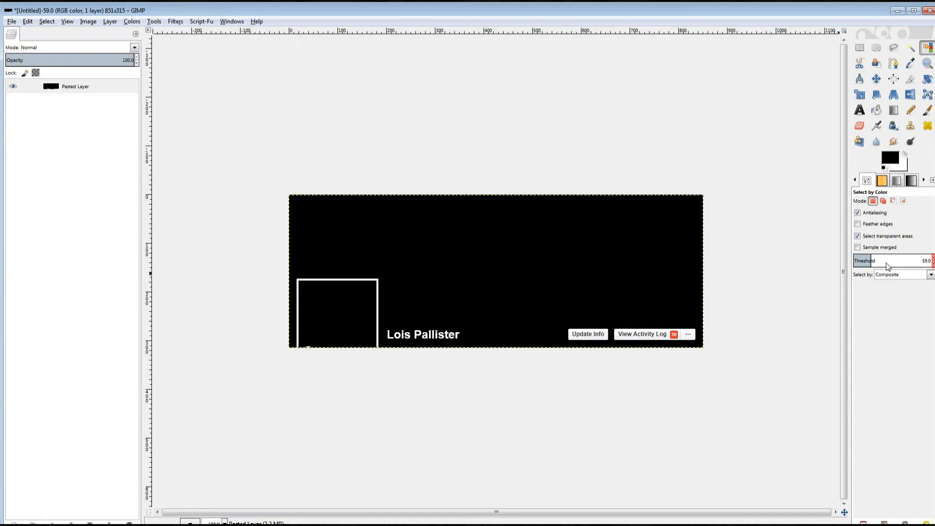
left_click(593, 340)
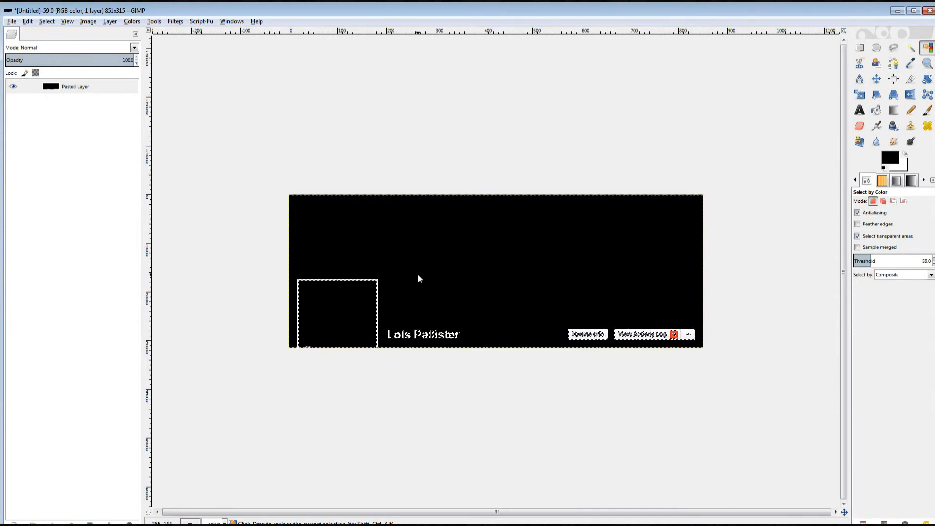
left_click(28, 22)
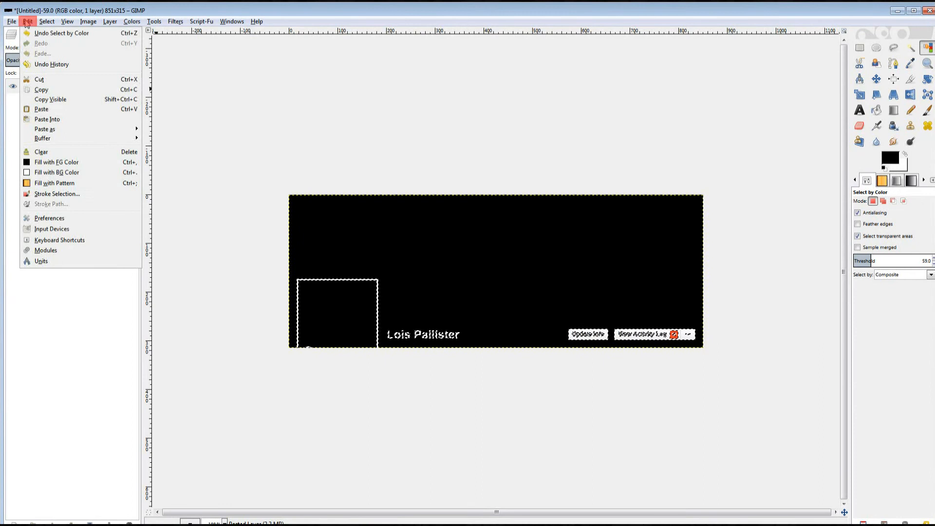
left_click(44, 91)
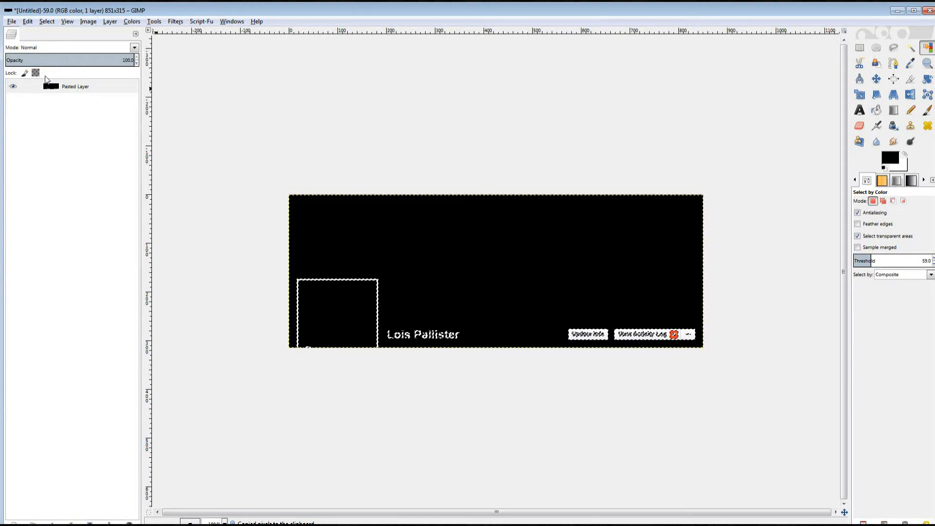
- Paste the copied white elements and turn the floating selection into a new layer
left_click(28, 22)
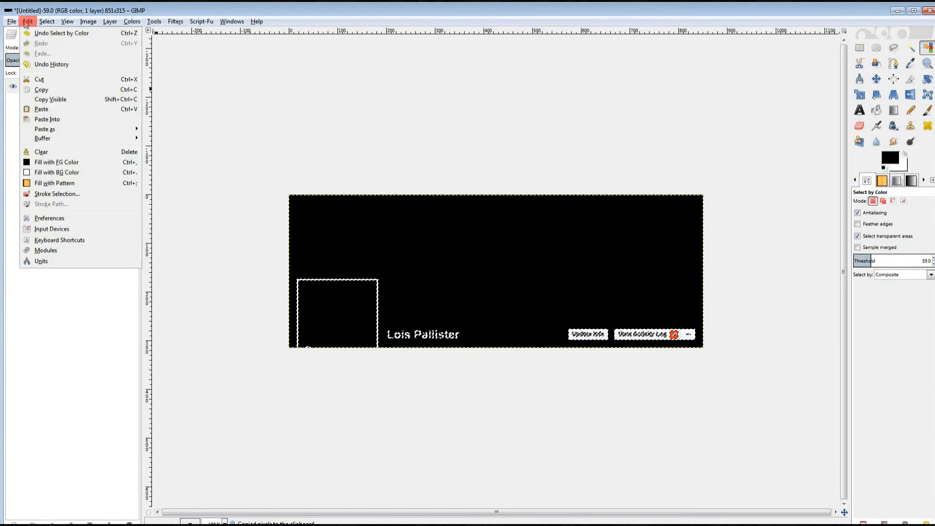
left_click(46, 109)
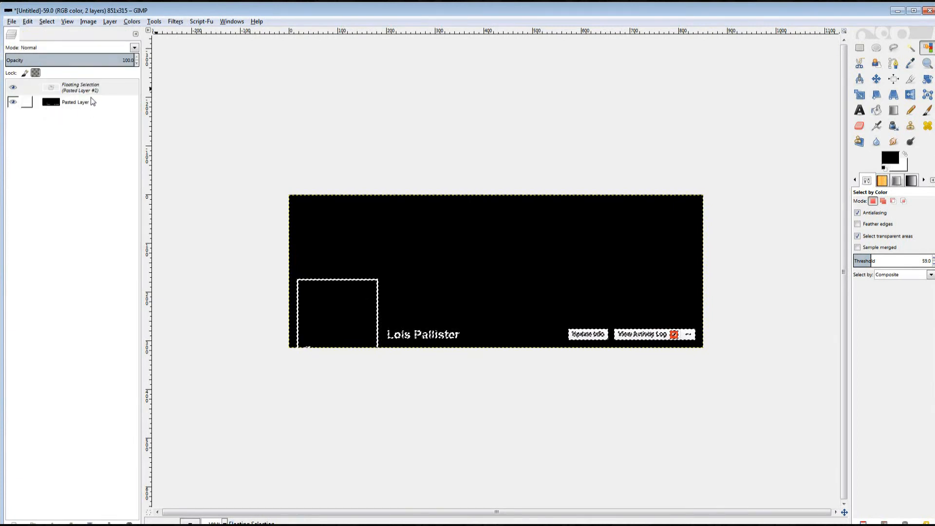
left_click(105, 105)
left_click(118, 91)
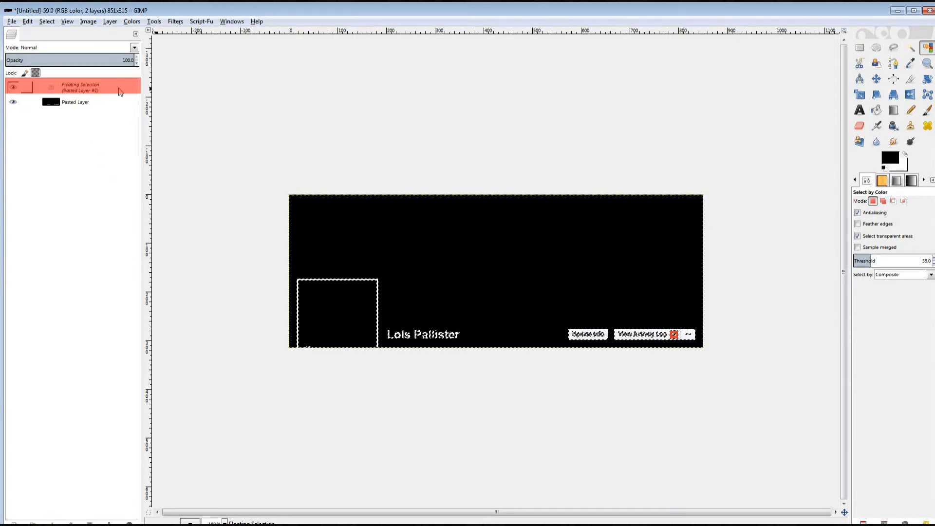
right_click(94, 92)
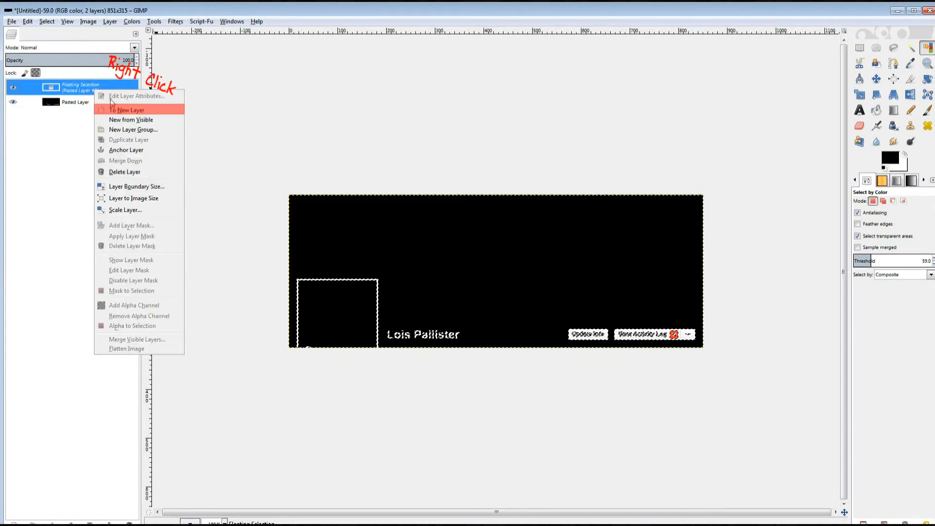
left_click(117, 110)
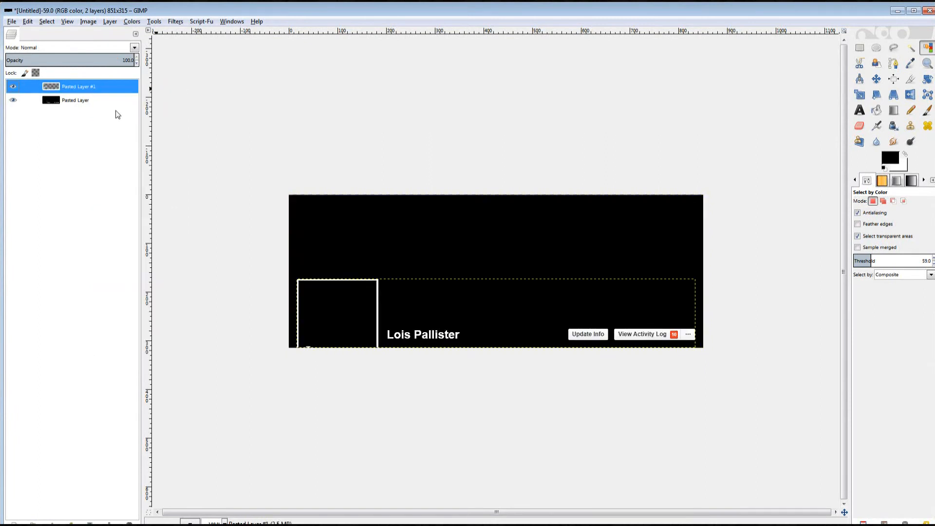
- Toggle the visibility of both layers to compare them, leave only the extracted white elements shown, and activate the Eraser
left_click(13, 86)
left_click(14, 100)
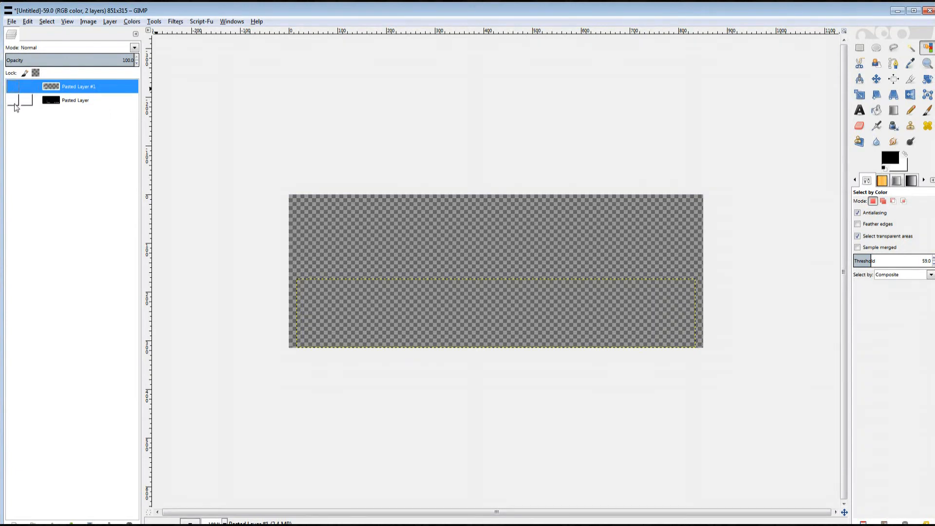
left_click(13, 87)
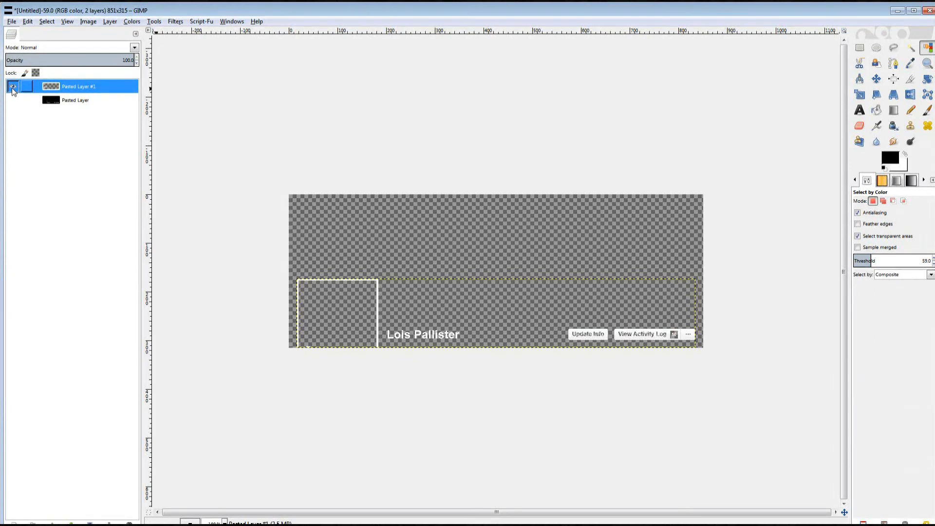
left_click(13, 100)
left_click(13, 100)
left_click(13, 100)
left_click(13, 101)
left_click(14, 101)
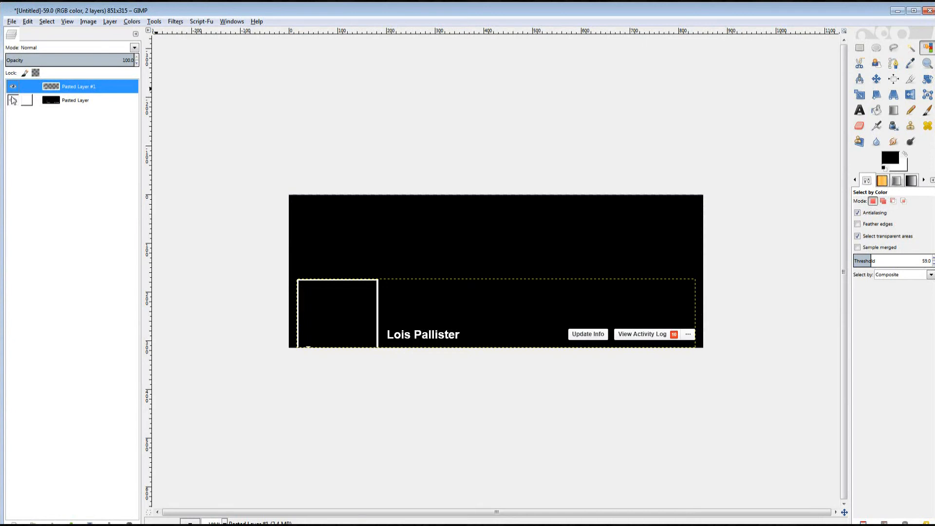
left_click(13, 101)
left_click(14, 100)
left_click(13, 100)
left_click(13, 101)
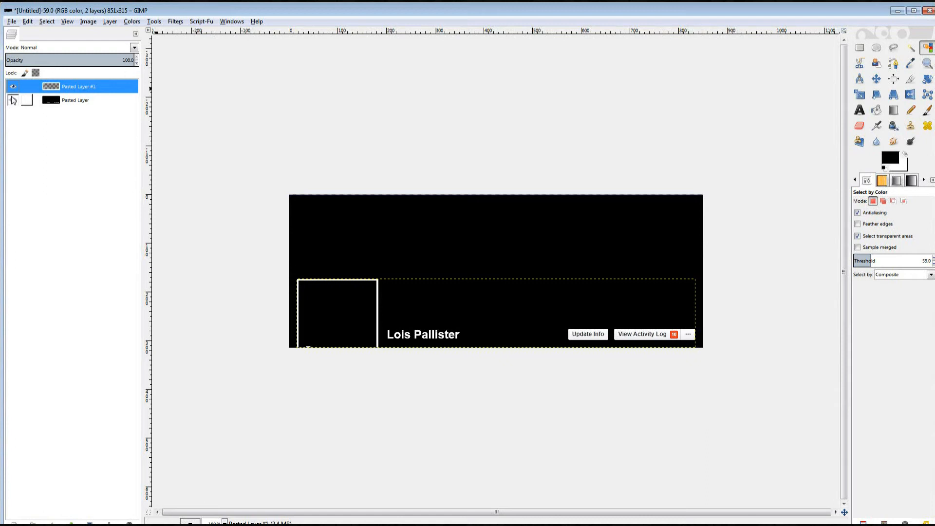
left_click(12, 101)
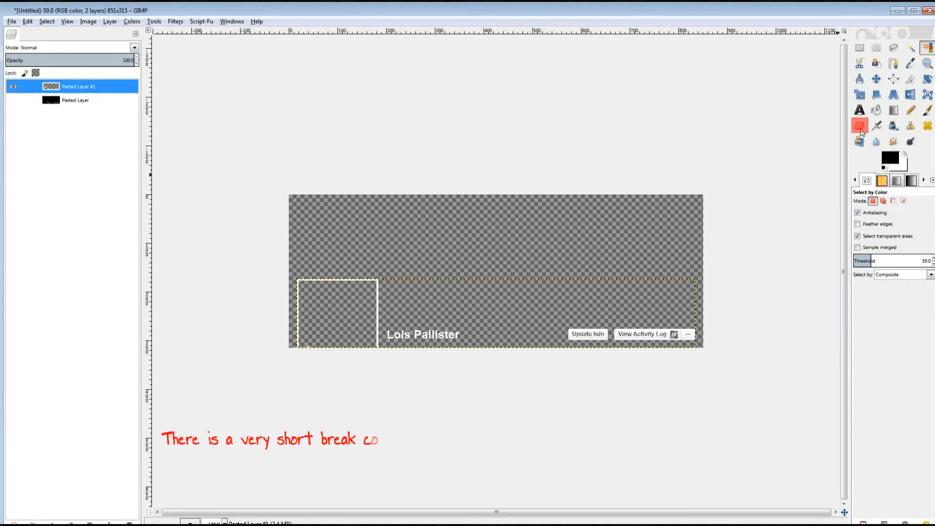
left_click(860, 131)
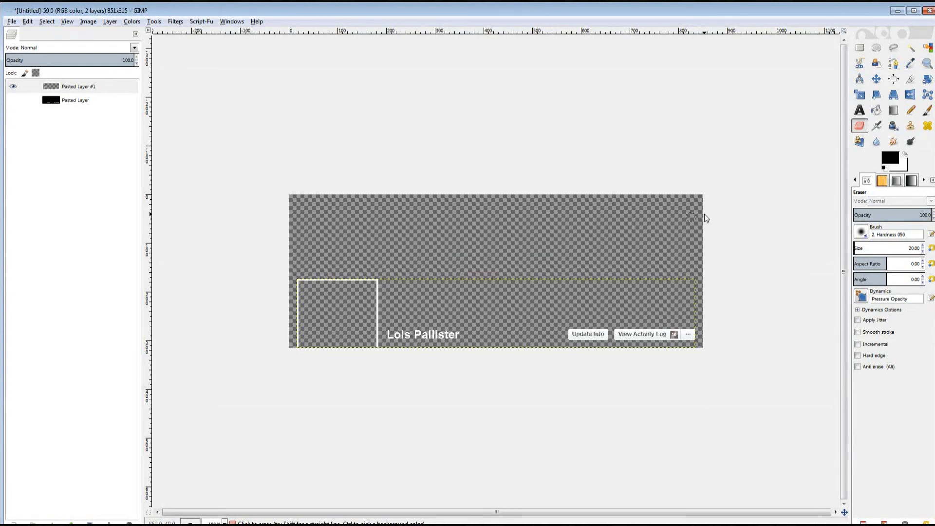
- Try selecting the transparent area inside the profile frame with Fuzzy Select and with Select by Color, and remove the selection
left_click(911, 54)
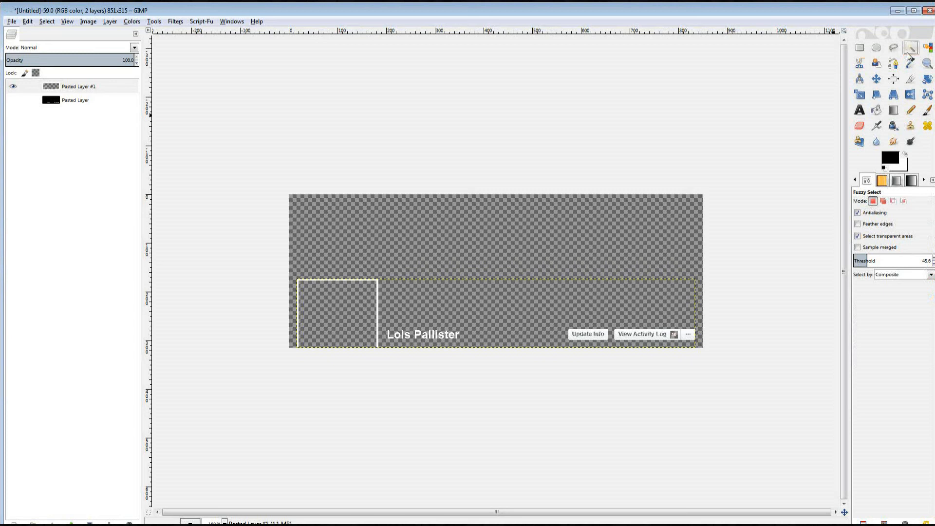
left_click(928, 48)
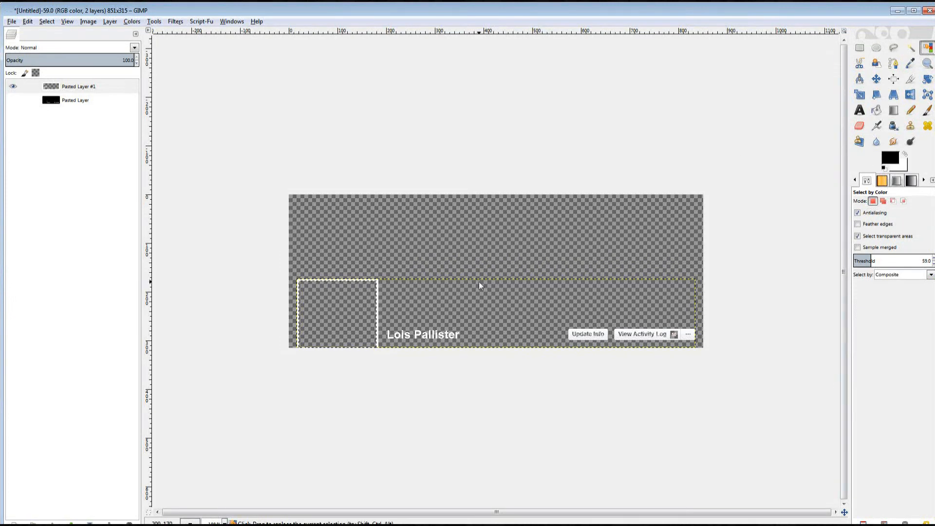
left_click(349, 317)
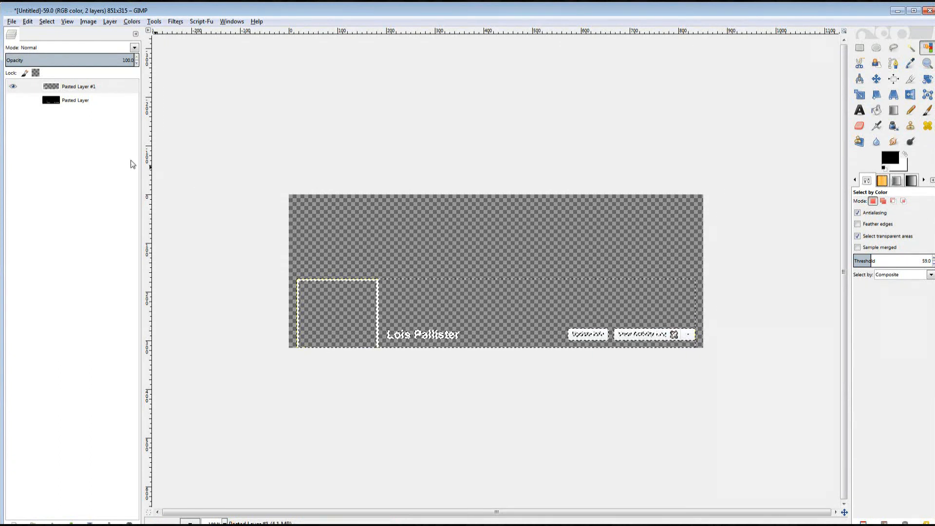
left_click(47, 22)
left_click(57, 45)
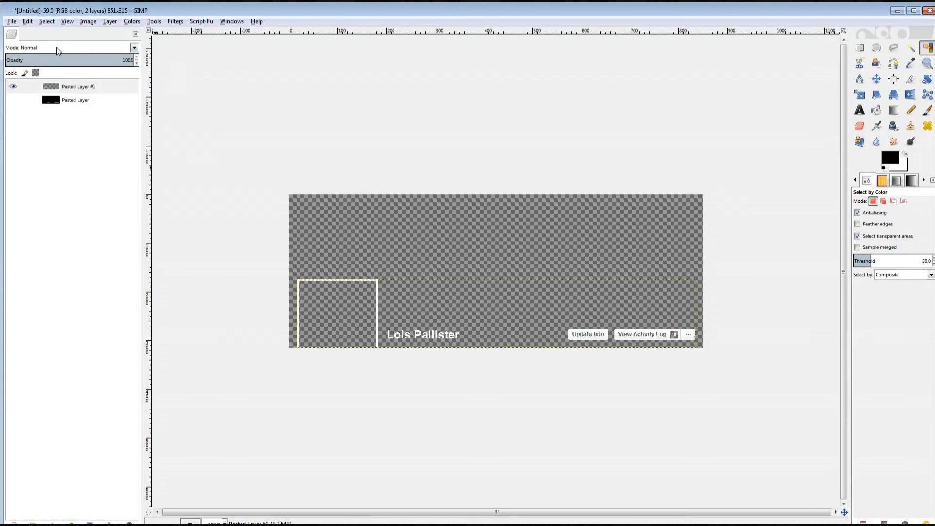
- Select only the transparent area inside the profile picture frame with Fuzzy Select
left_click(910, 48)
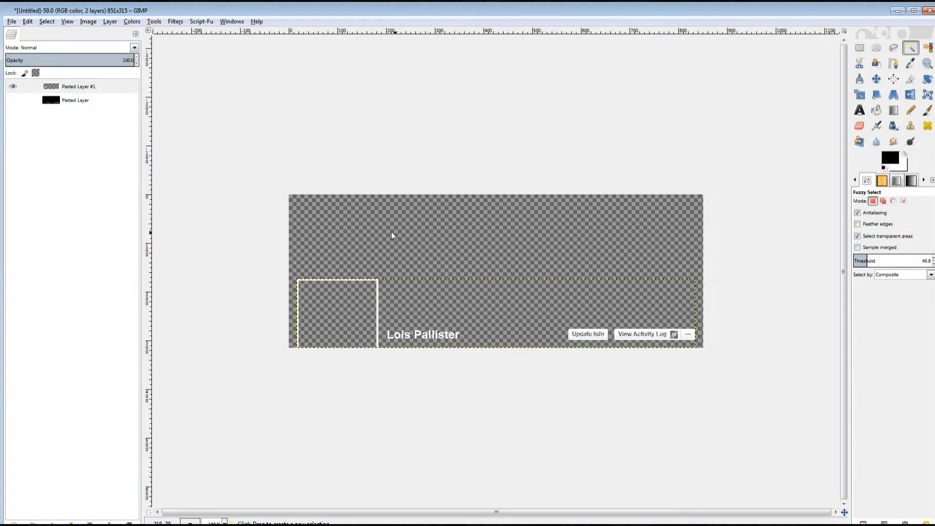
left_click(344, 307)
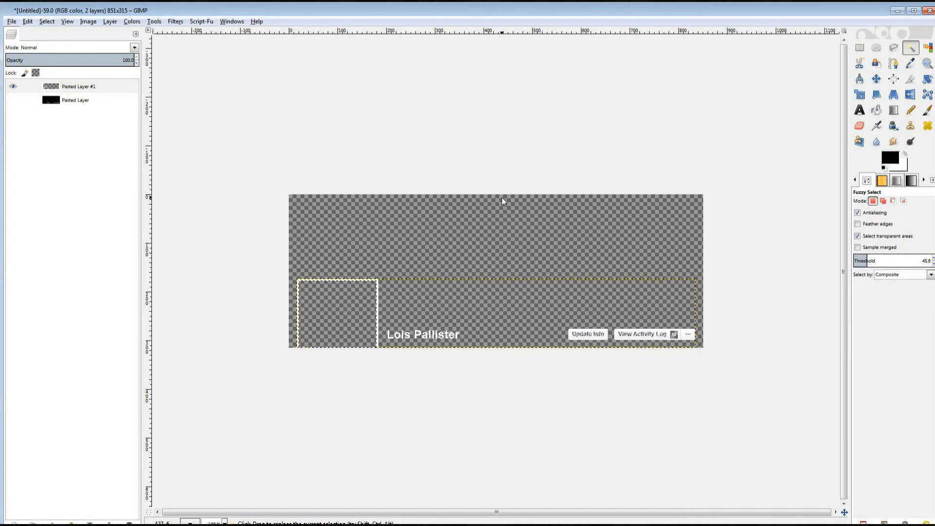
- Bucket-fill the selected profile picture area with the black foreground color and clear the fill again
left_click(875, 111)
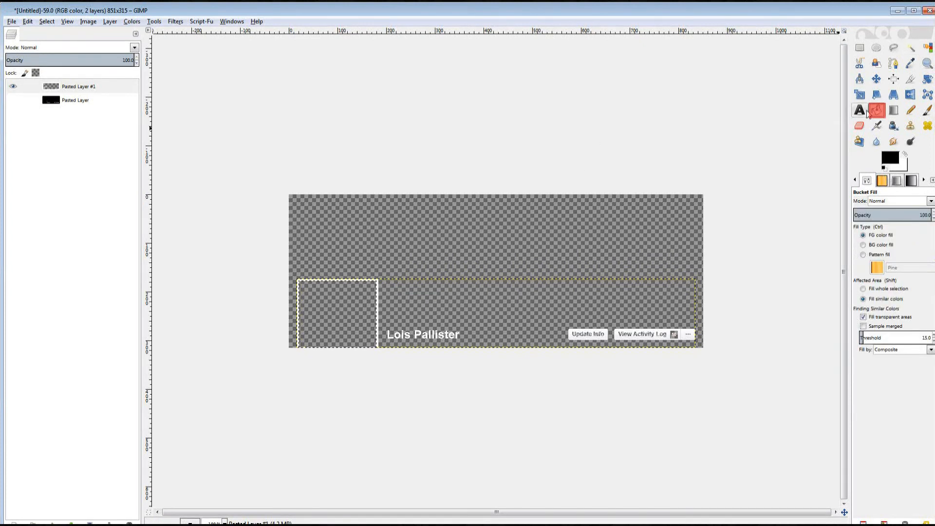
left_click(358, 310)
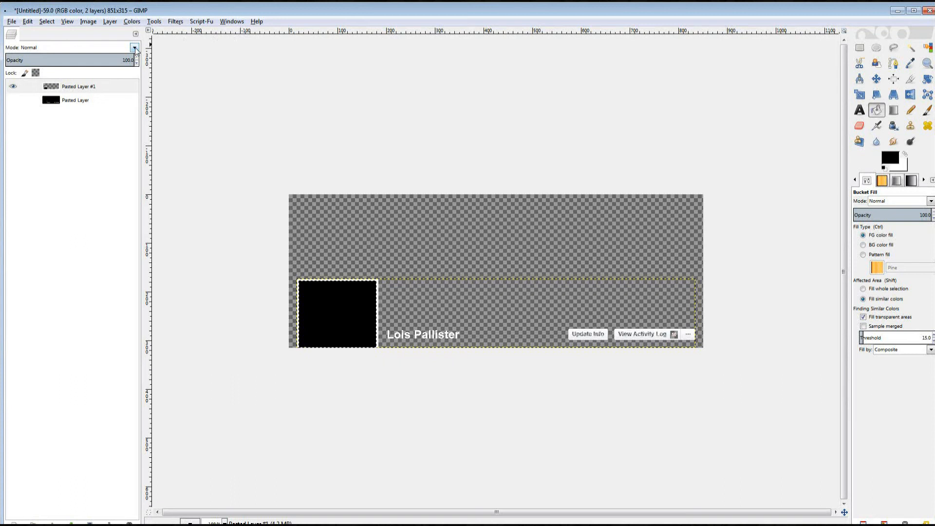
left_click(28, 21)
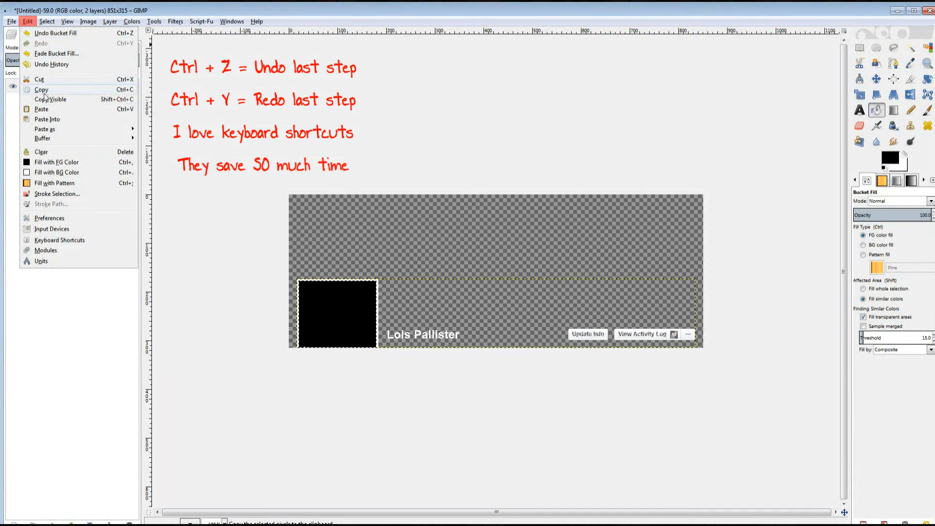
left_click(42, 152)
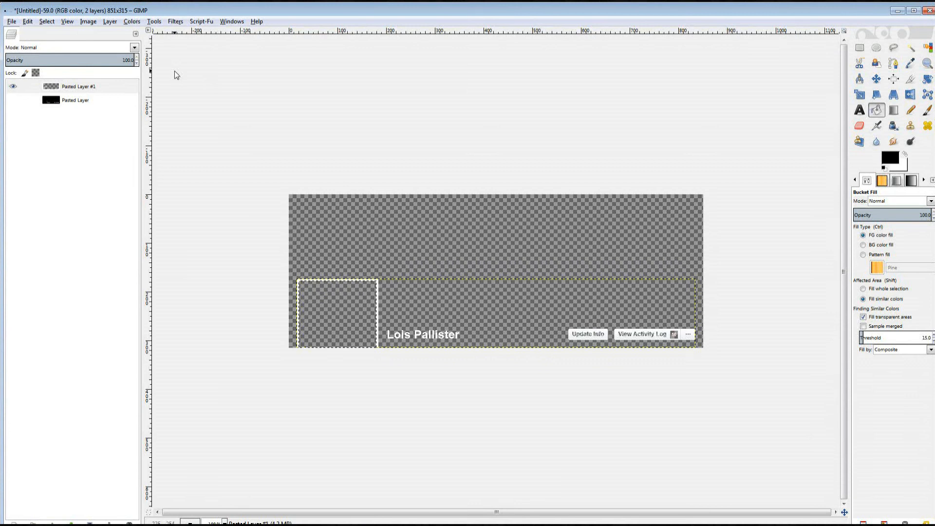
- Fill the selected area inside the profile picture frame with the black foreground color
left_click(28, 22)
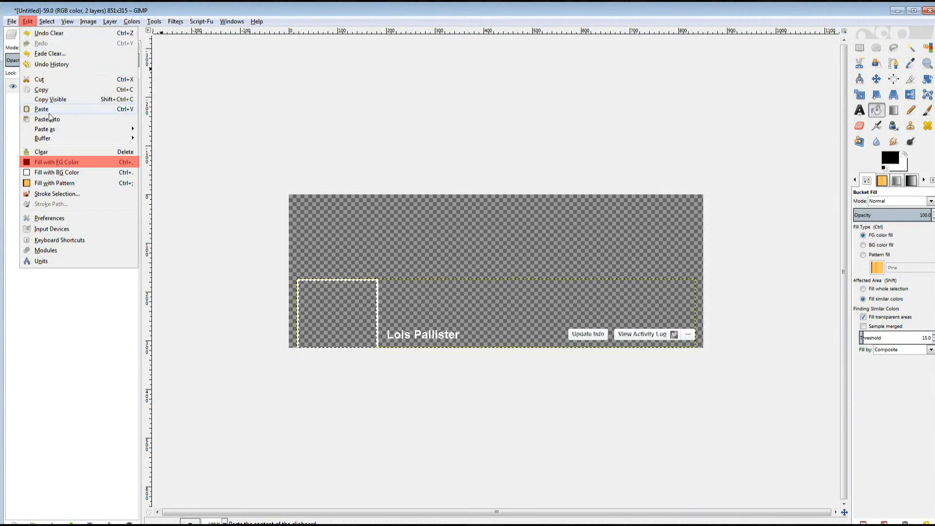
left_click(38, 165)
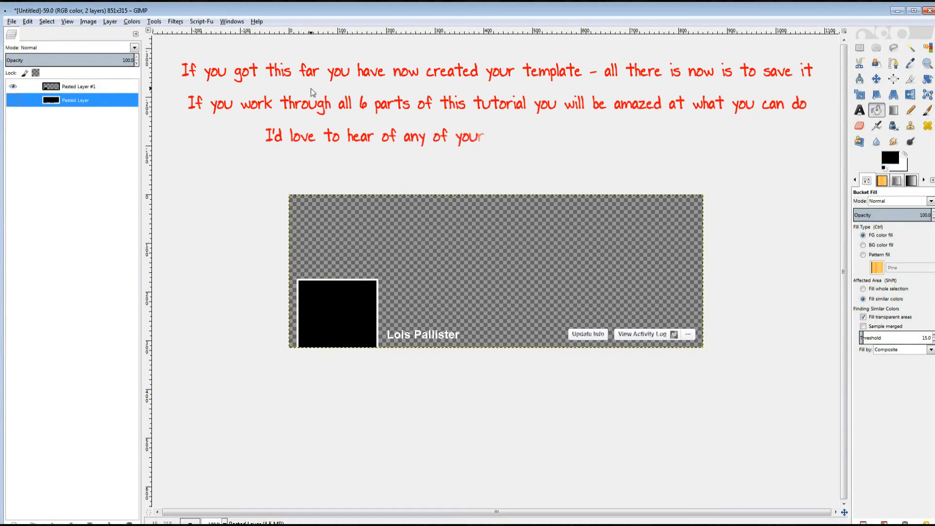
- Export the image as Template.png into the Black masks folder, keeping the offered PNG options with compression level 9
left_click(11, 22)
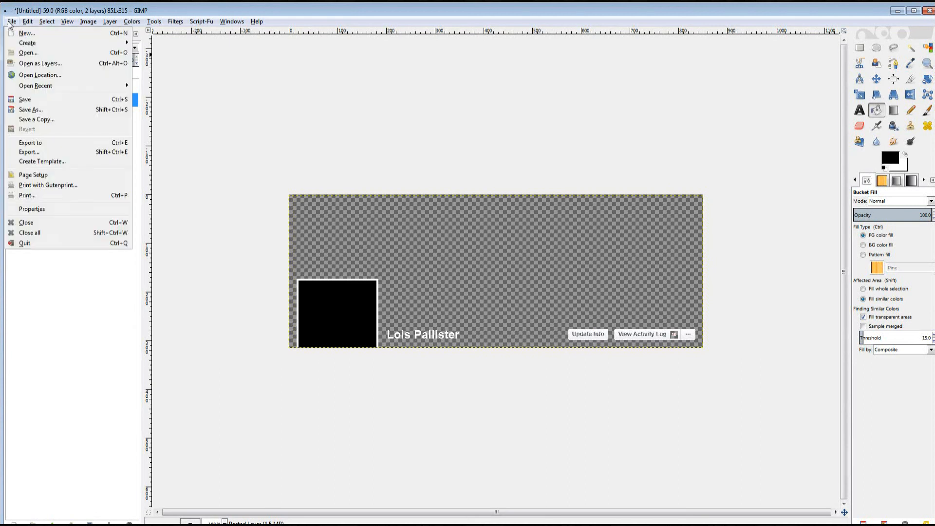
left_click(22, 153)
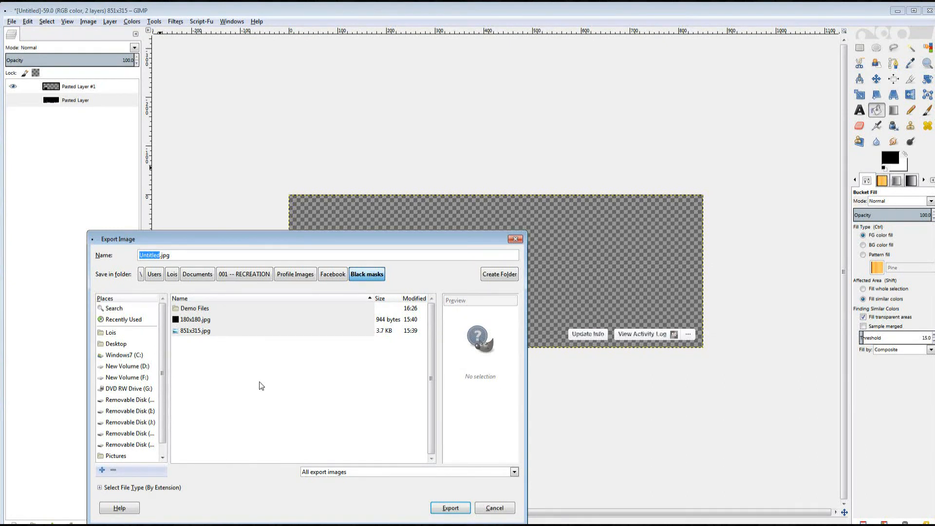
type("Template")
left_click(198, 259)
key("Return")
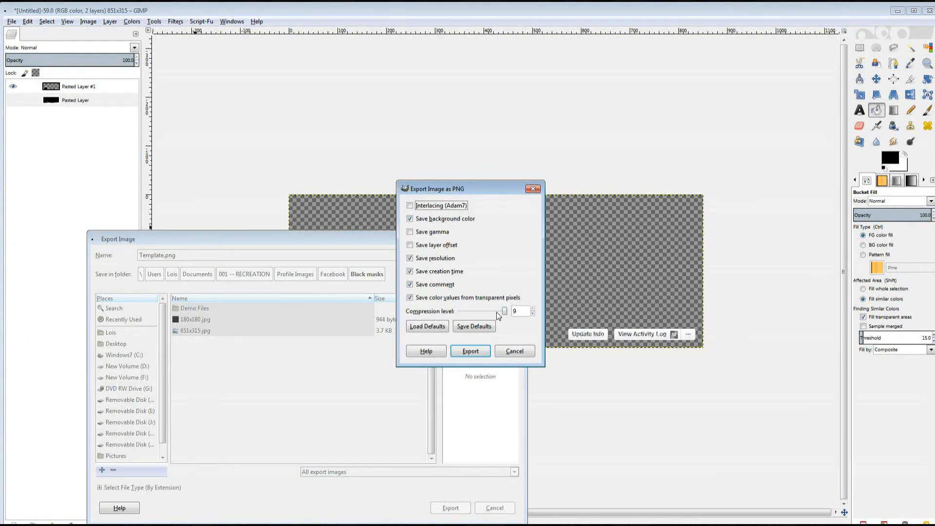
left_click(469, 350)
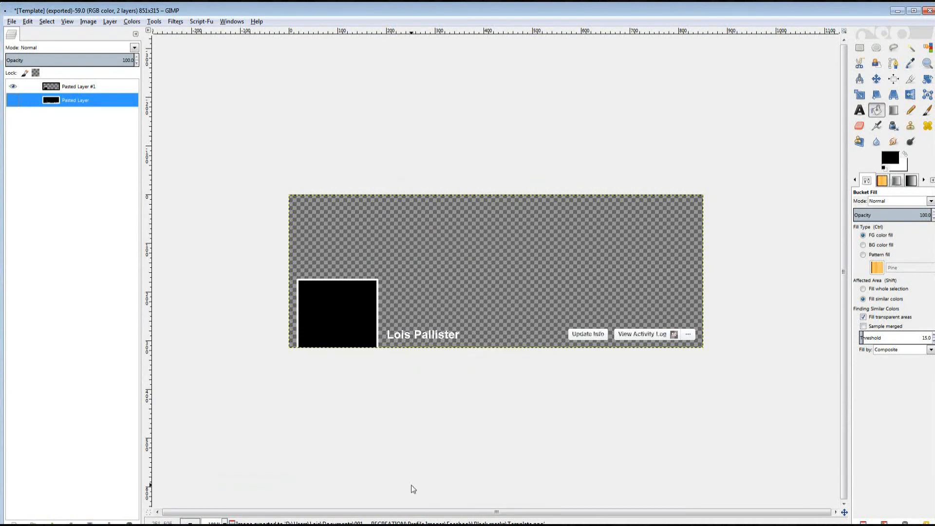
- Switch to Windows Explorer and duplicate Template.png within the Facebook folder
mouse_move(153, 523)
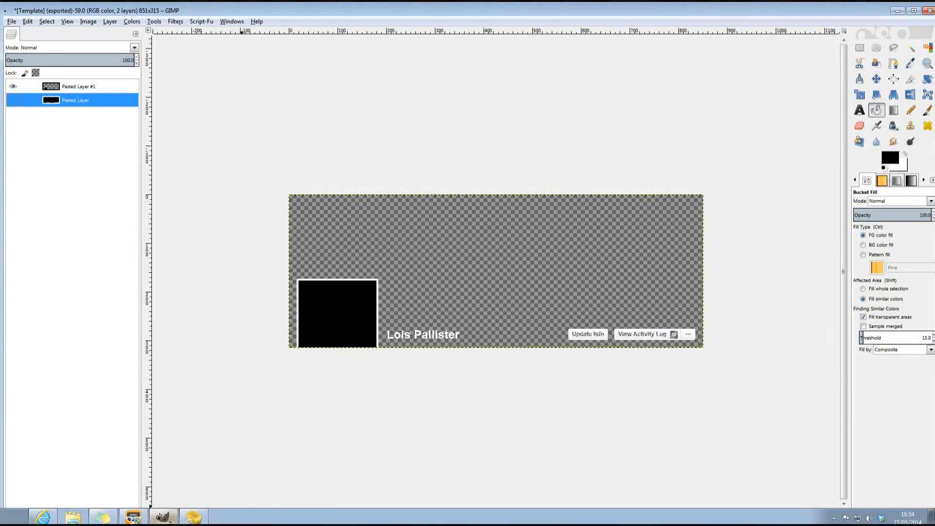
left_click(72, 517)
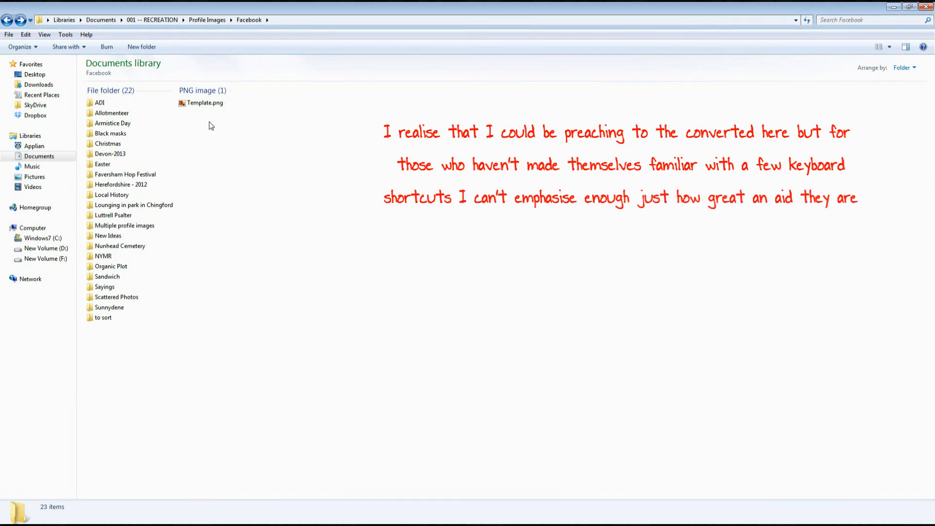
right_click(206, 108)
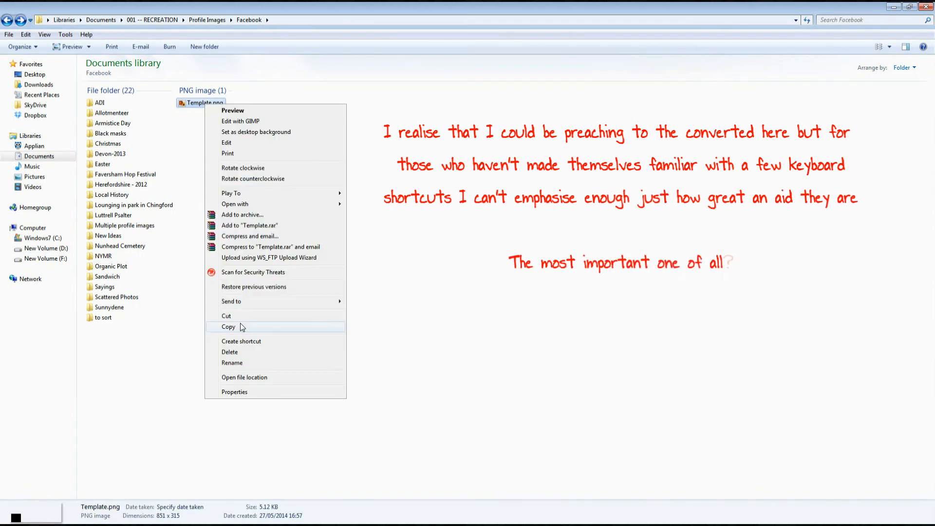
left_click(242, 327)
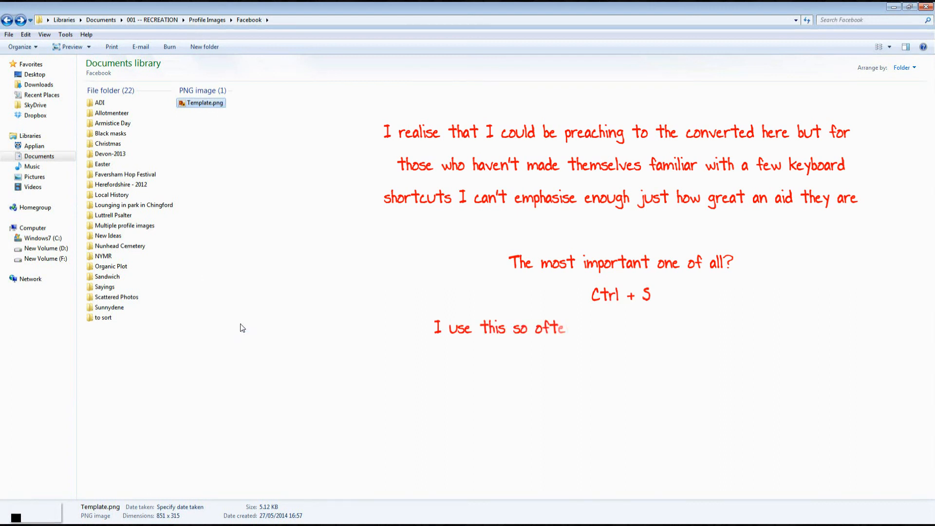
right_click(240, 324)
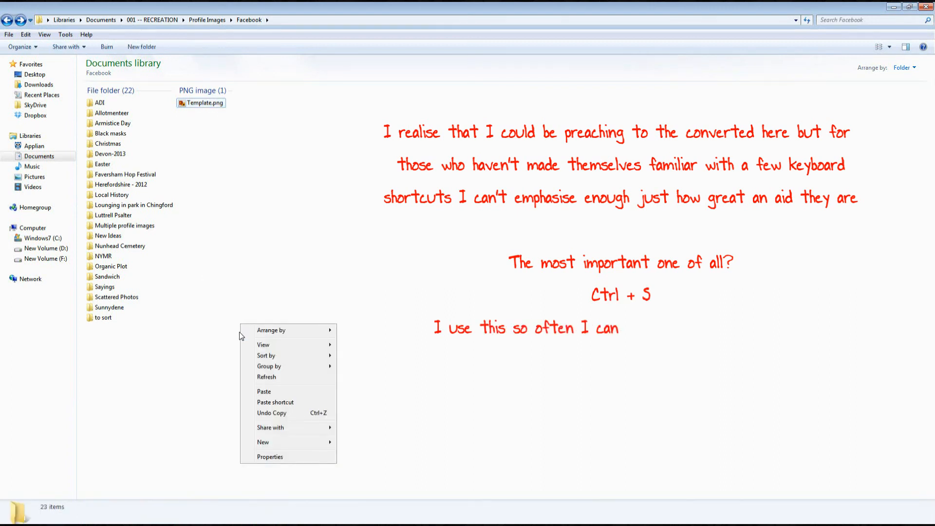
left_click(263, 392)
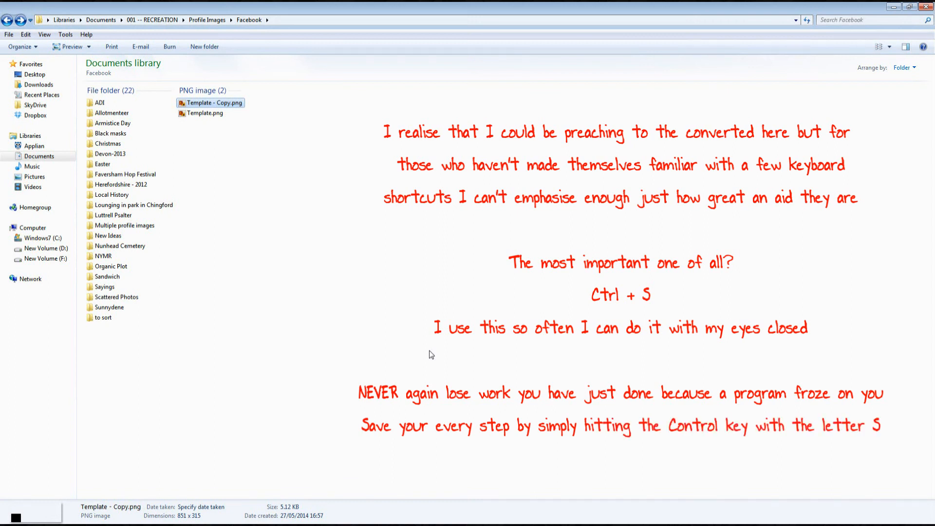
- Paste several more copies of Template.png into the Facebook folder, up to Template - Copy (6).png
key("ctrl+v")
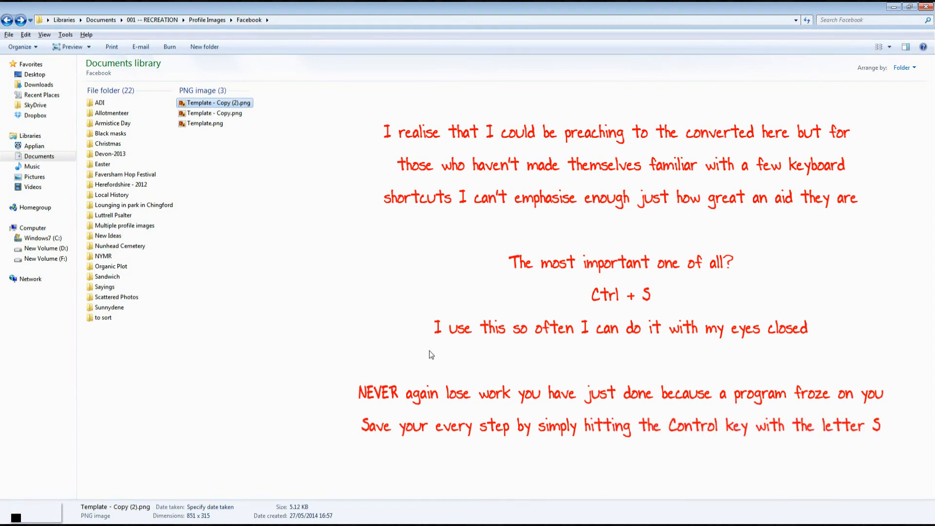
key("ctrl+v")
key("ctrl+v")
key("ctrl+v")
key("ctrl+v")
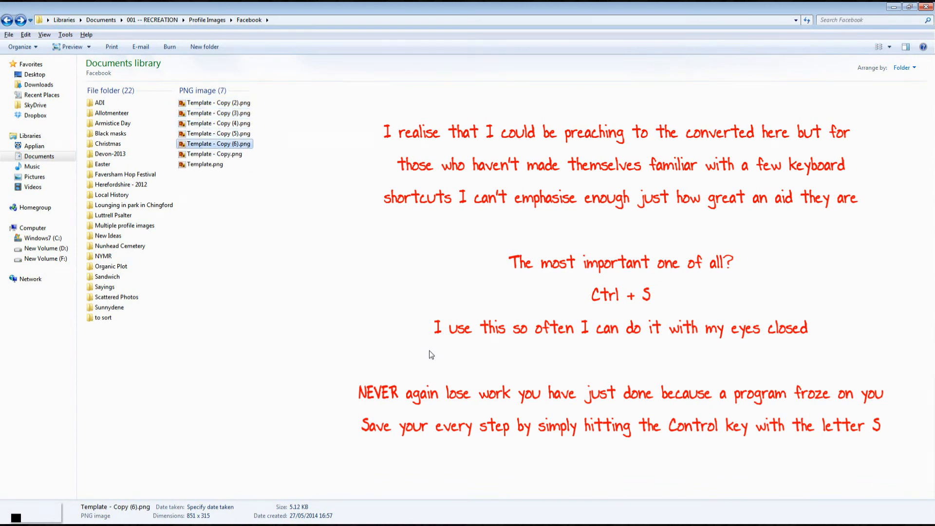
key("ctrl+v")
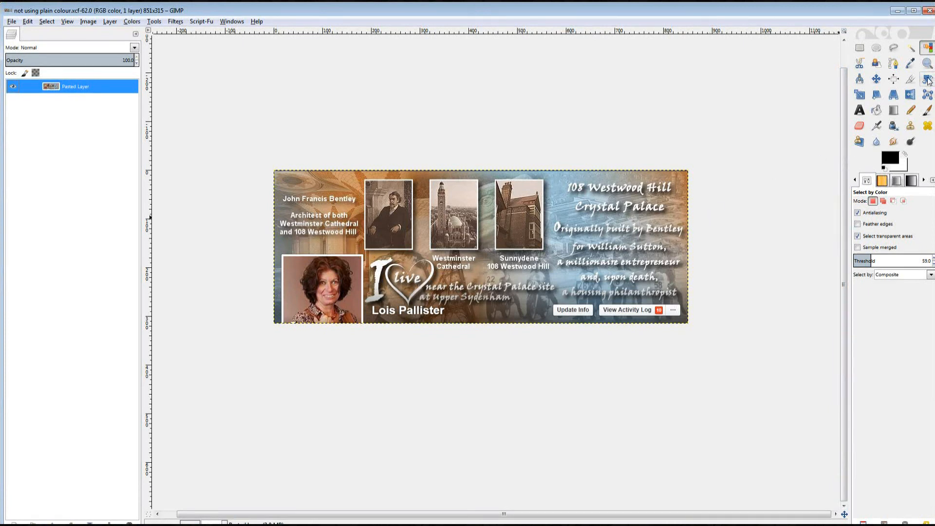
- In GIMP, select the white elements of the photo-background cover image with Select by Color and copy them
left_click(927, 47)
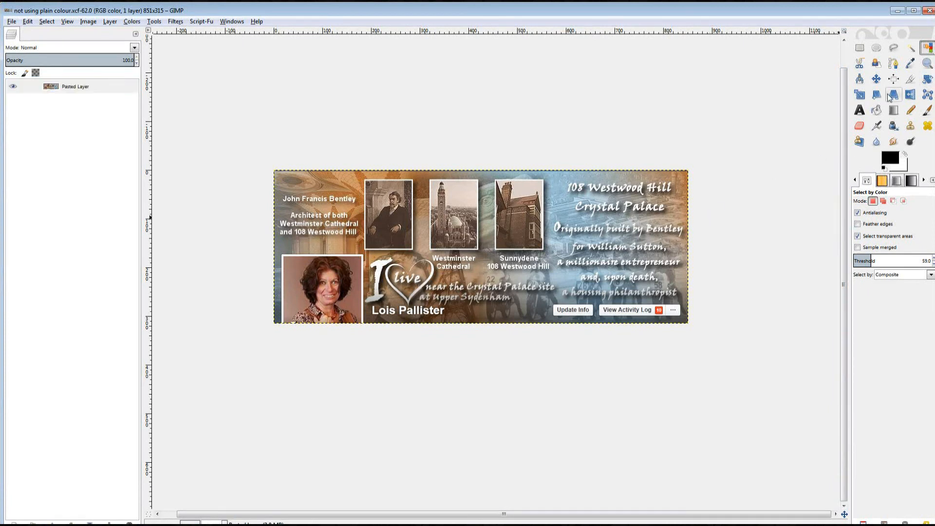
left_click(588, 312)
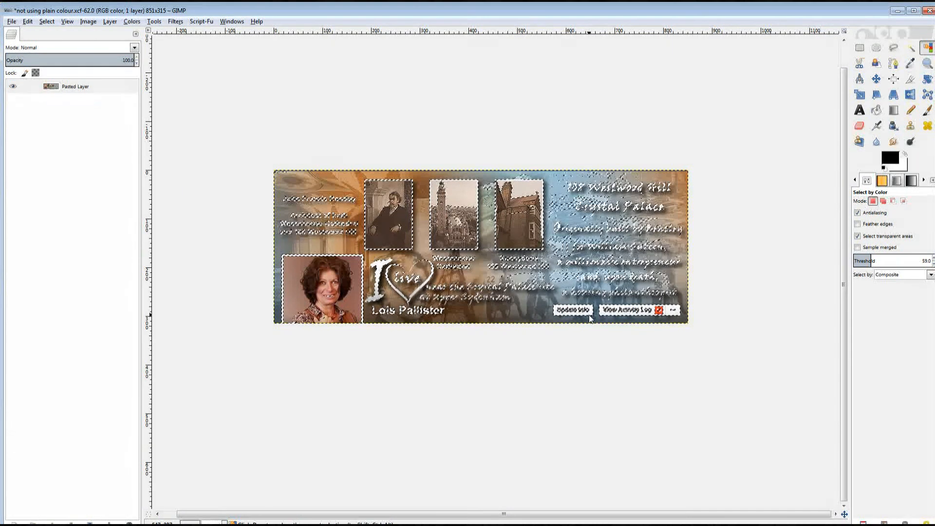
left_click(27, 22)
left_click(27, 22)
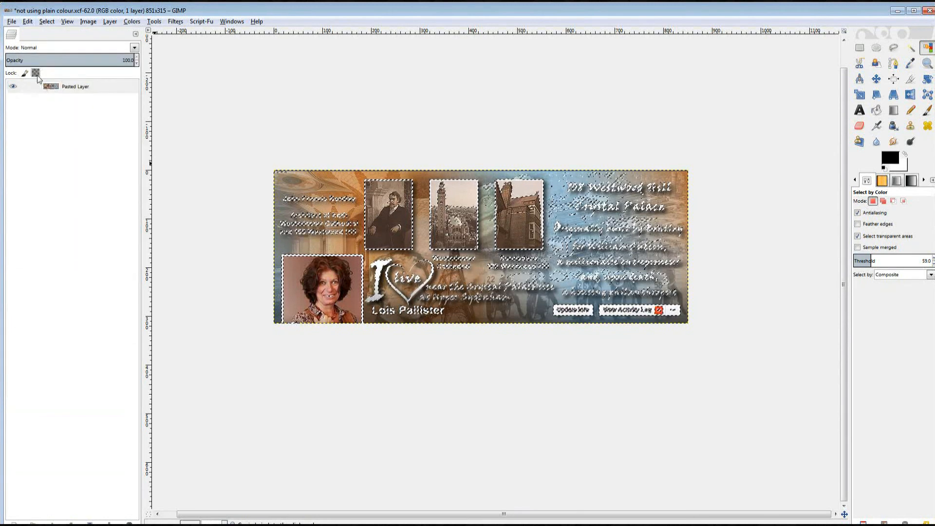
- Paste the copied white elements onto a new layer and hide the original image layer
left_click(27, 22)
left_click(44, 109)
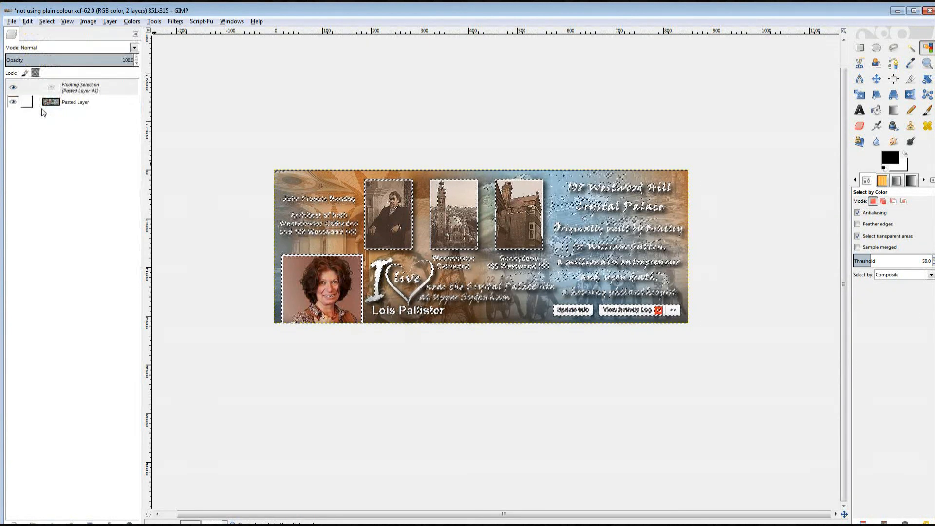
right_click(82, 88)
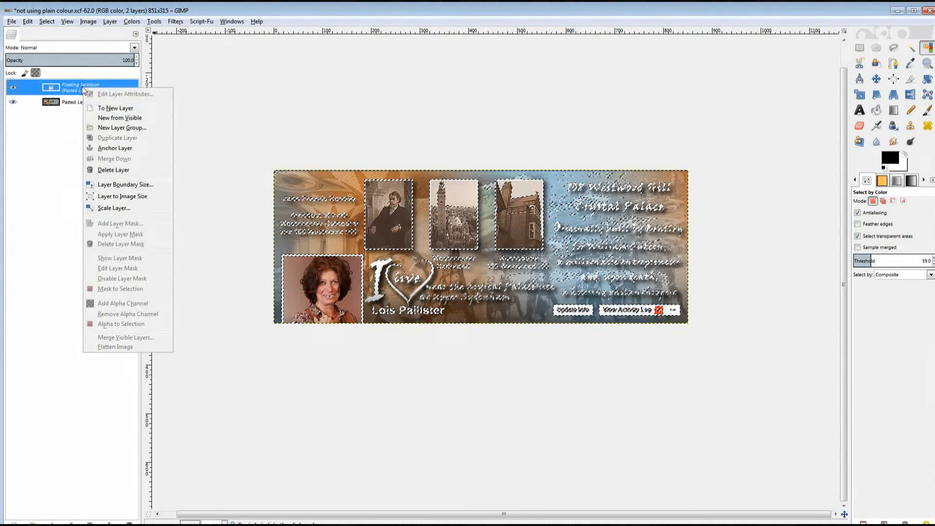
left_click(106, 109)
left_click(12, 100)
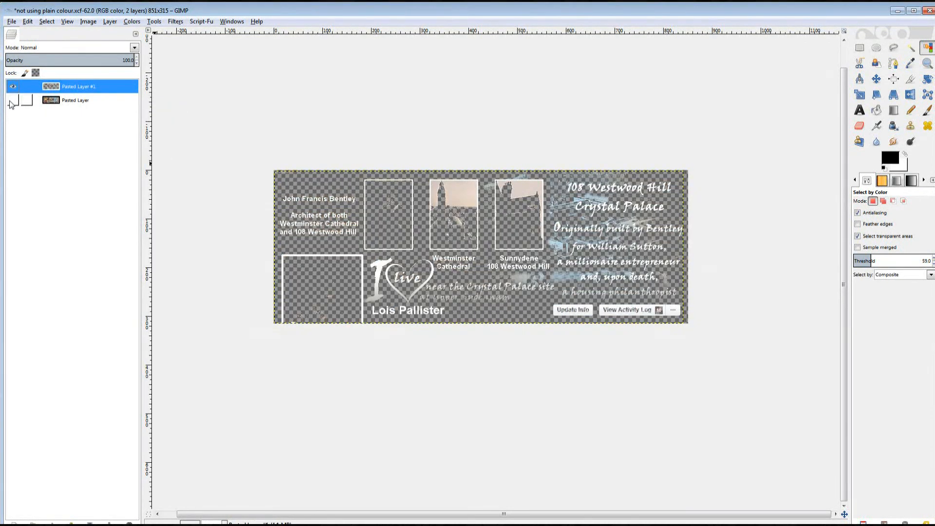
- Select the strip above the profile frame with a rectangle of about 1014 × 194 px and delete its contents
left_click(860, 48)
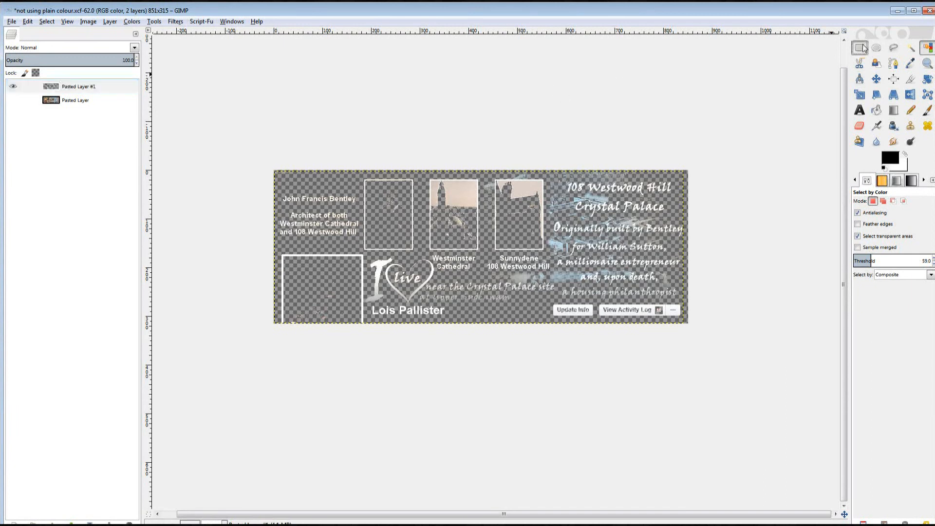
left_click_drag(257, 159, 751, 253)
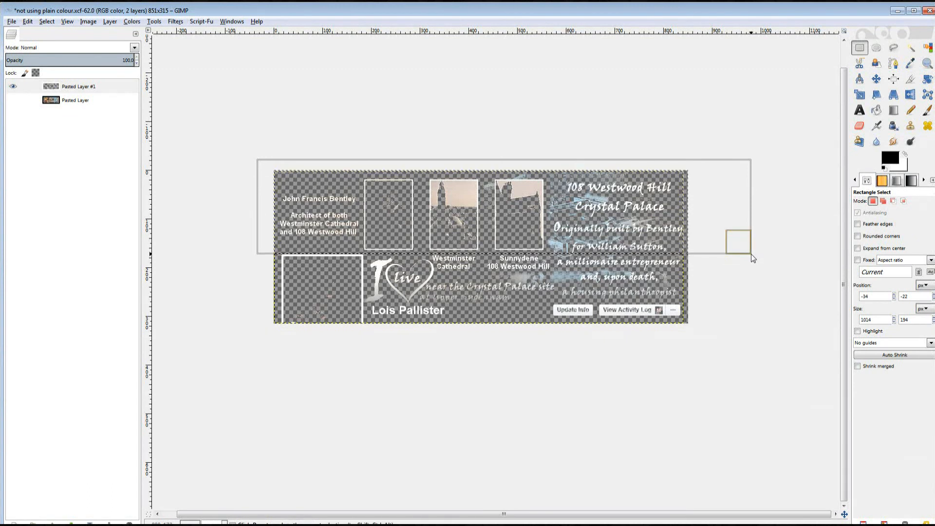
key("Delete")
- Delete the remaining text beside the profile frame using a rectangle selection of about 680 × 164 px, and remove the selection
left_click_drag(370, 250, 697, 305)
left_click_drag(484, 257, 483, 231)
key("Delete")
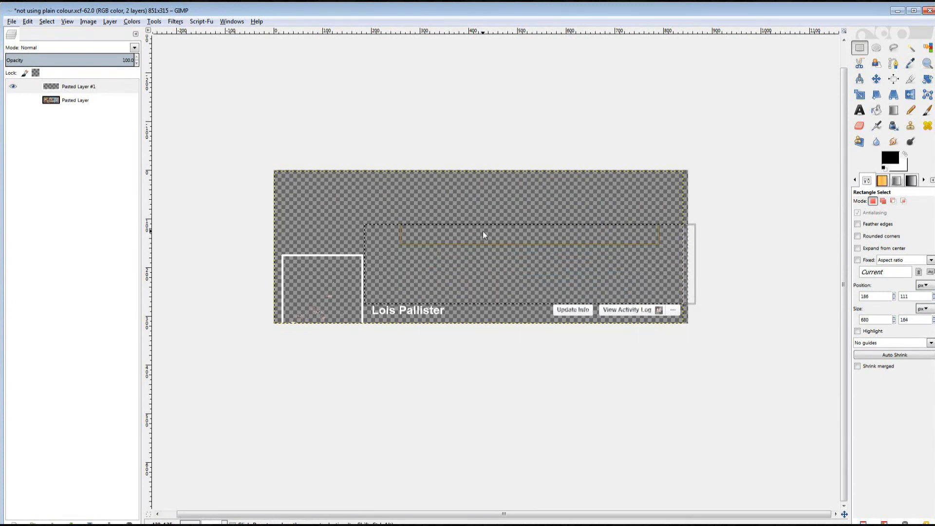
left_click(729, 188)
- Bucket-fill the transparent area inside the profile picture frame with the black foreground color
left_click(876, 112)
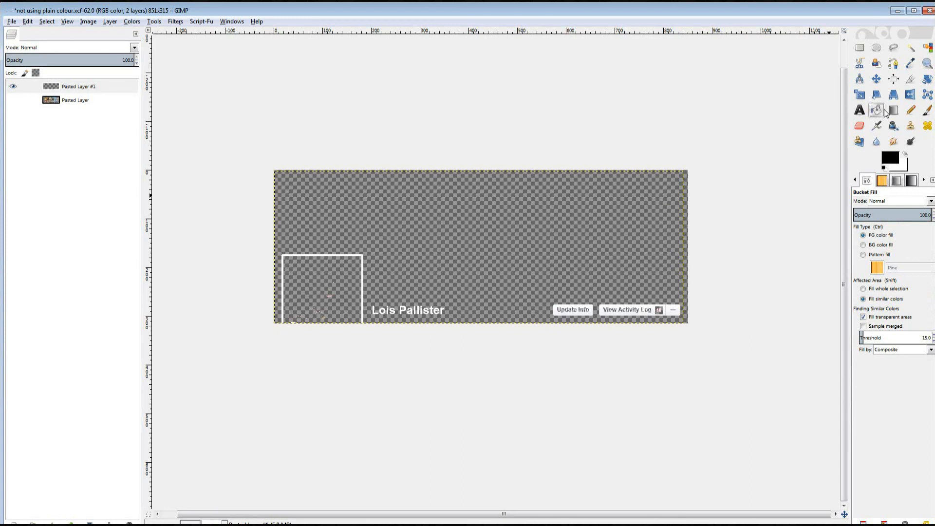
left_click(342, 295)
- Select the interior of the profile picture frame with a 160 × 212 px rectangle positioned at 20, 177
left_click(860, 48)
left_click_drag(283, 257, 361, 359)
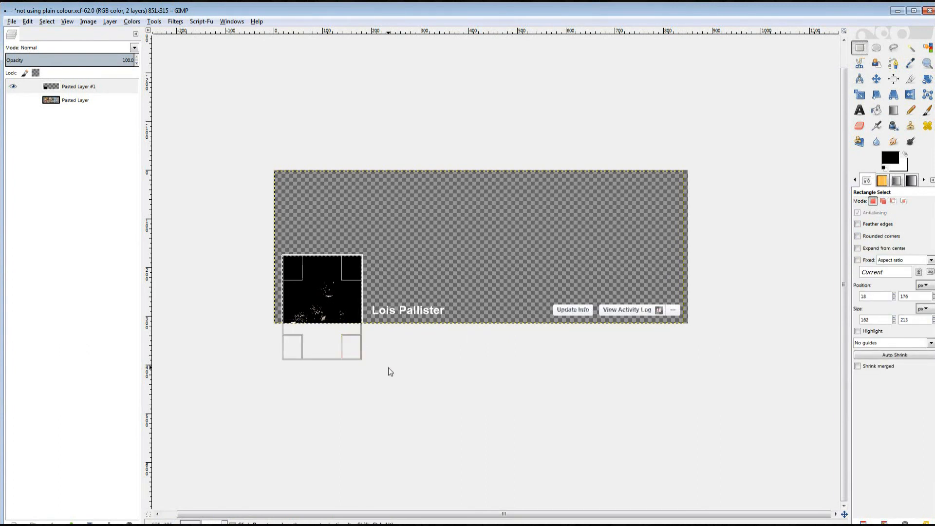
left_click(222, 522)
left_click(214, 449)
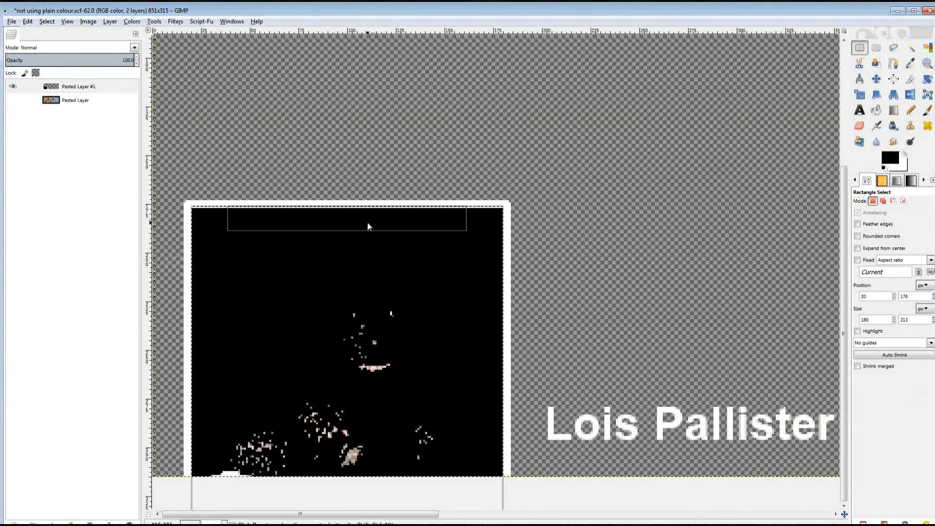
left_click_drag(367, 222, 368, 225)
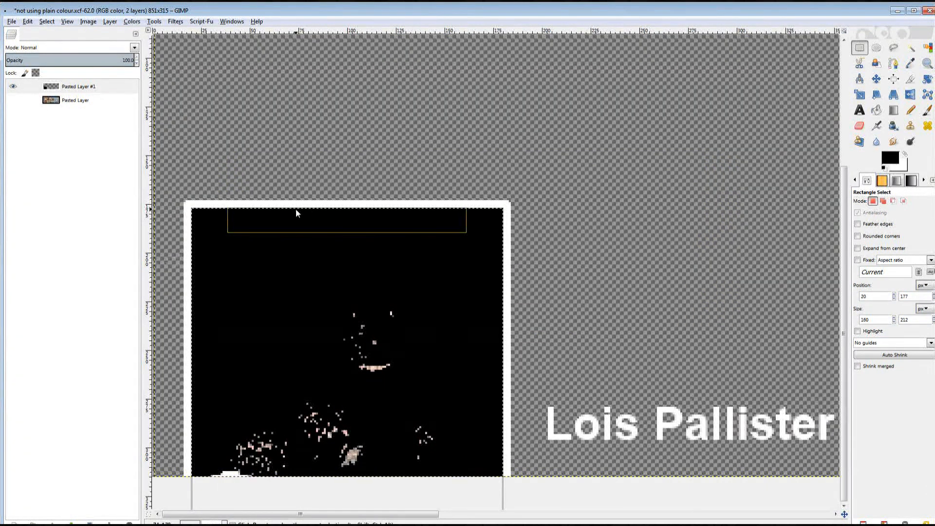
- Fill the rectangular profile picture selection with the black foreground color and return the view to 100%
left_click(28, 22)
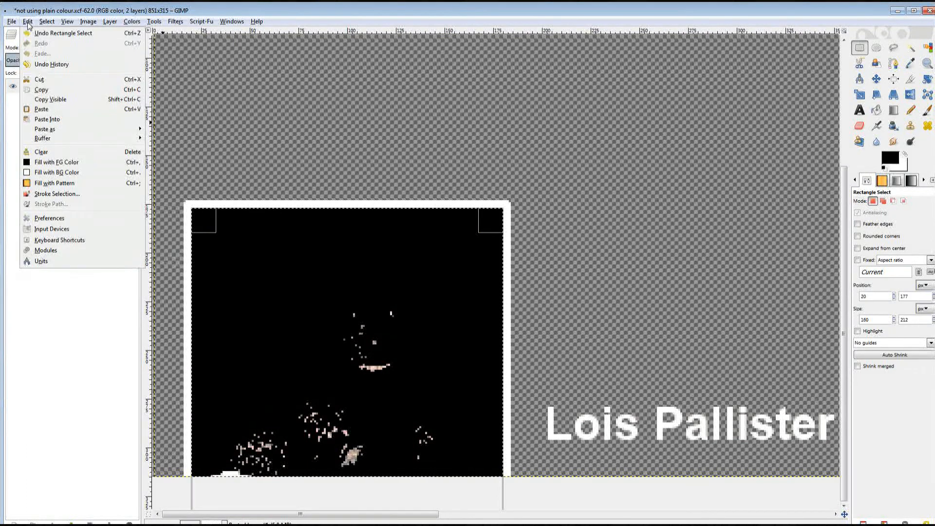
left_click(42, 162)
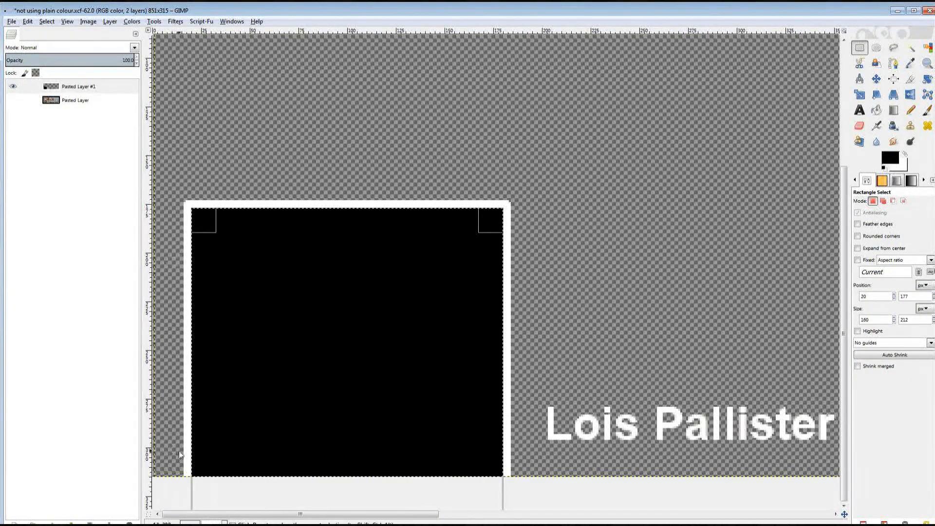
left_click(225, 523)
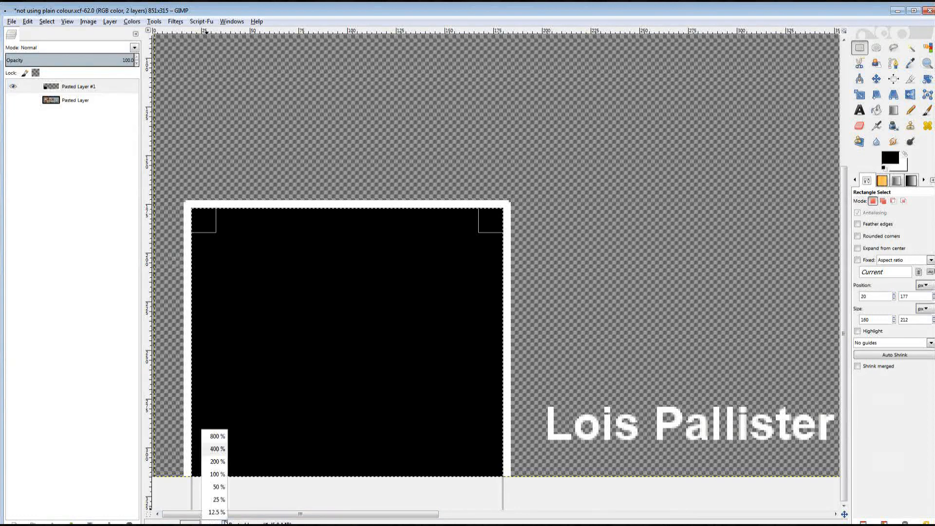
left_click(218, 474)
left_click(228, 471)
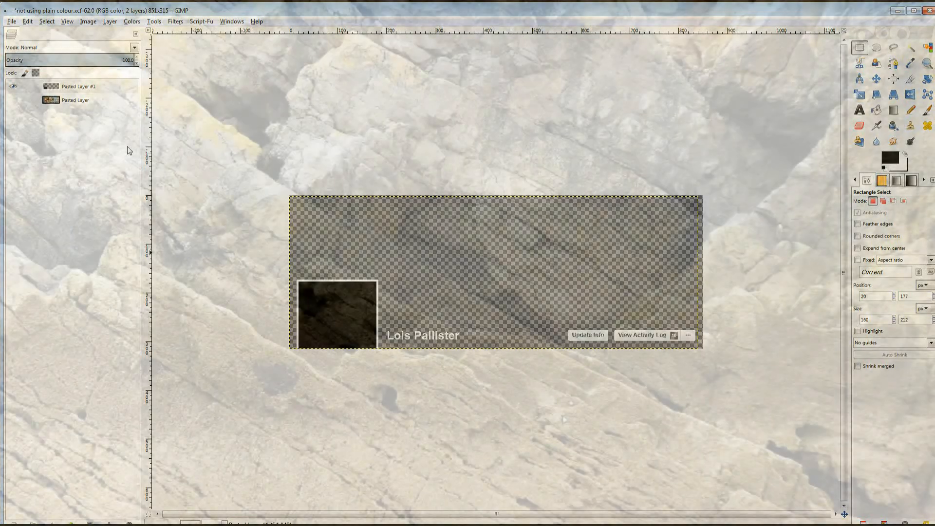